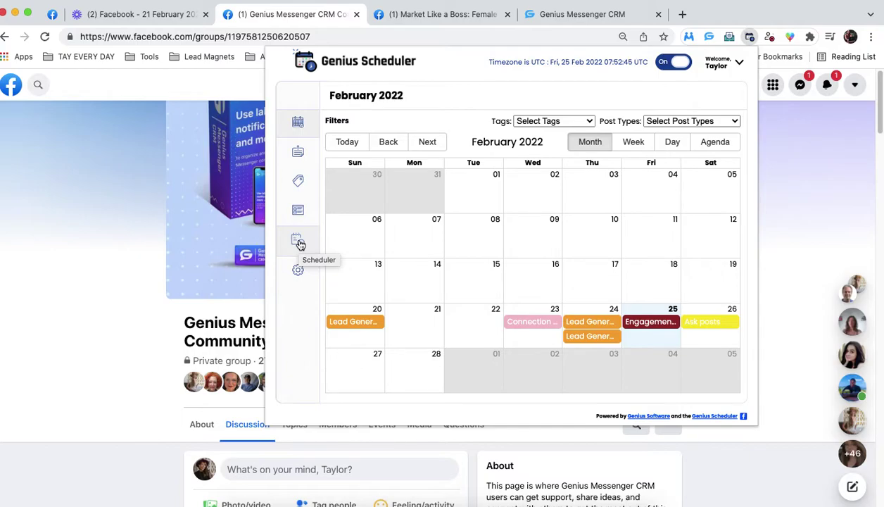
# - Review the scheduled posts list, then start a new post in its own tab
pyautogui.click(298, 242)
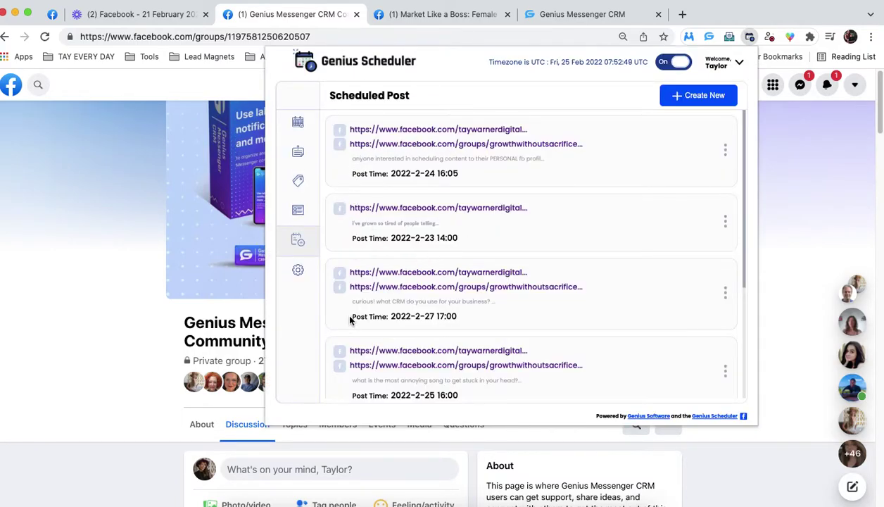
pyautogui.scroll(-3, 415, 359)
pyautogui.scroll(4, 435, 254)
pyautogui.click(682, 101)
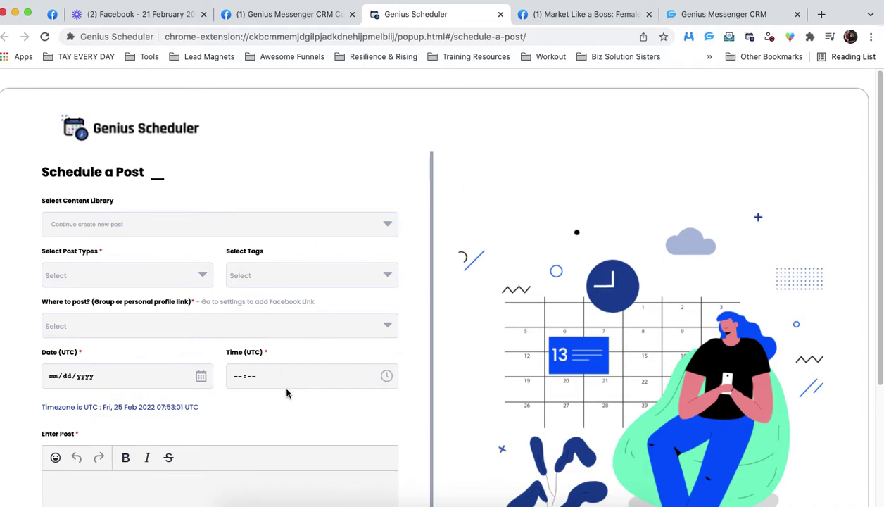
# - Open the Select Content Library dropdown to show categories from Engagement to Ask posts
pyautogui.scroll(-3, 280, 381)
pyautogui.scroll(3, 274, 325)
pyautogui.scroll(-1, 180, 241)
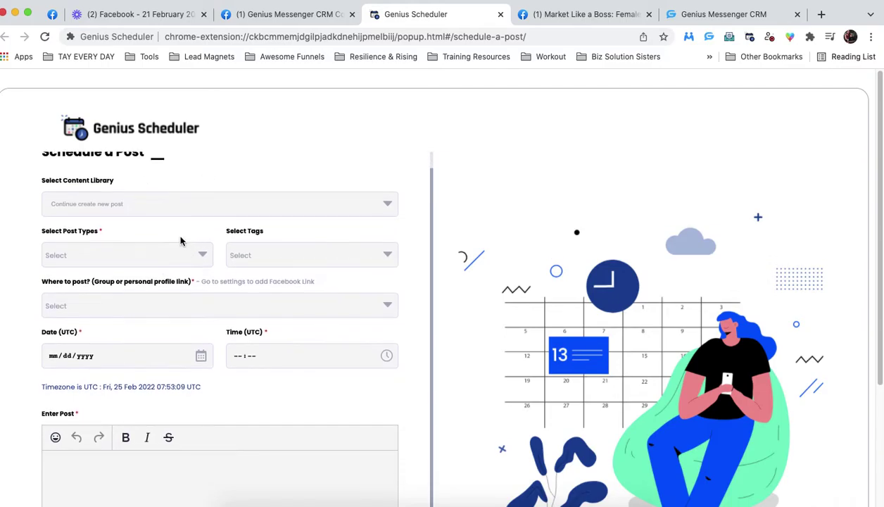
pyautogui.click(127, 203)
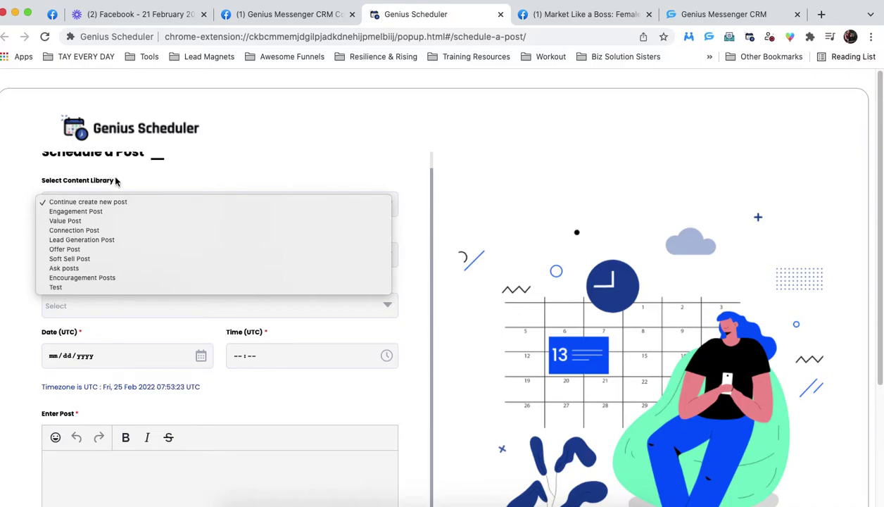
# - Browse saved posts in the Lead Generation and Engagement Post libraries without choosing one
pyautogui.click(88, 240)
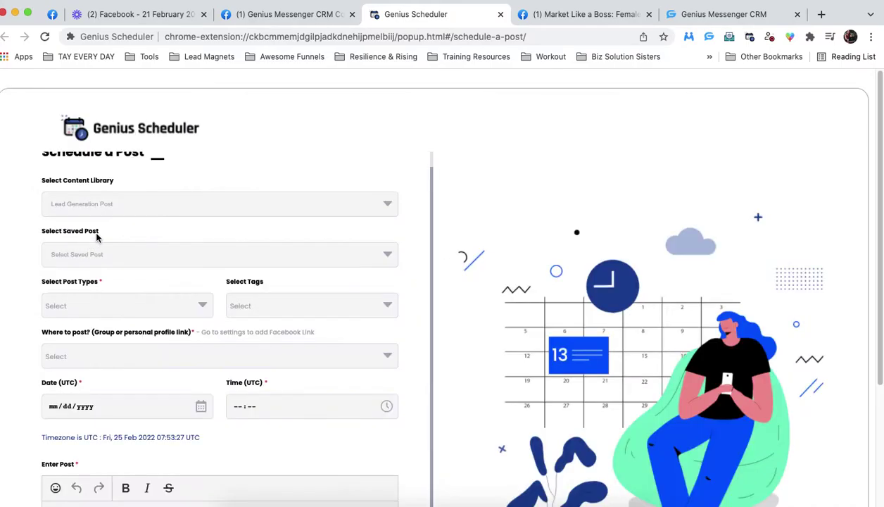
pyautogui.click(127, 255)
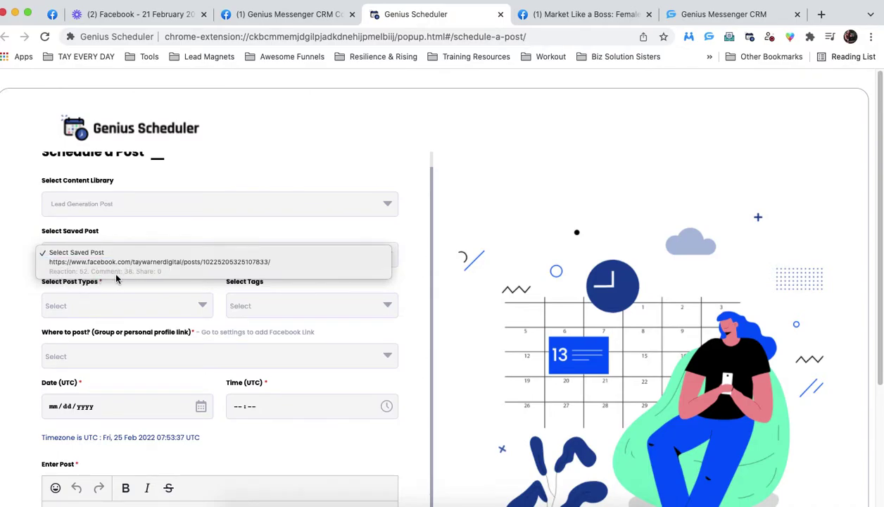
pyautogui.click(174, 222)
pyautogui.click(174, 206)
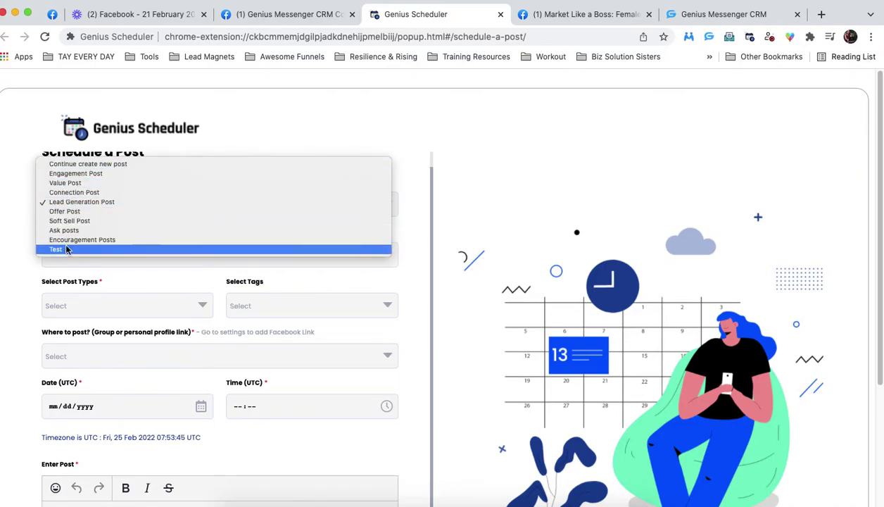
pyautogui.click(75, 176)
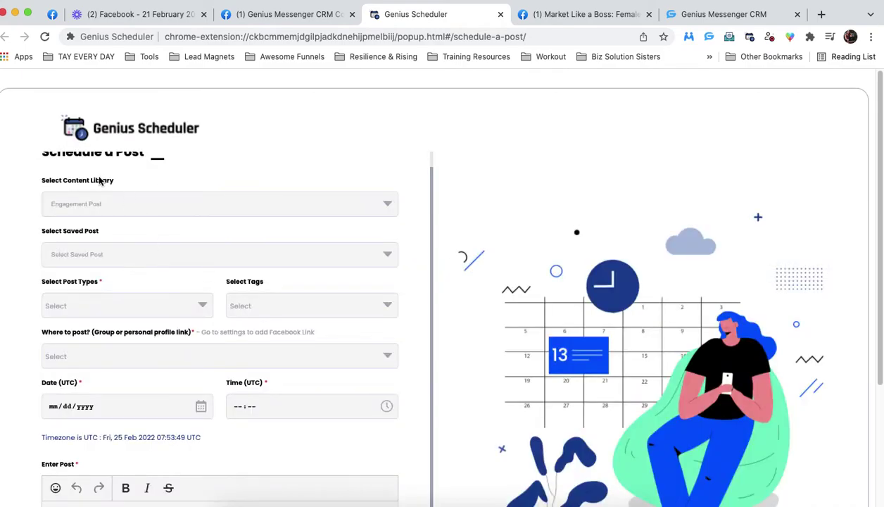
pyautogui.click(134, 254)
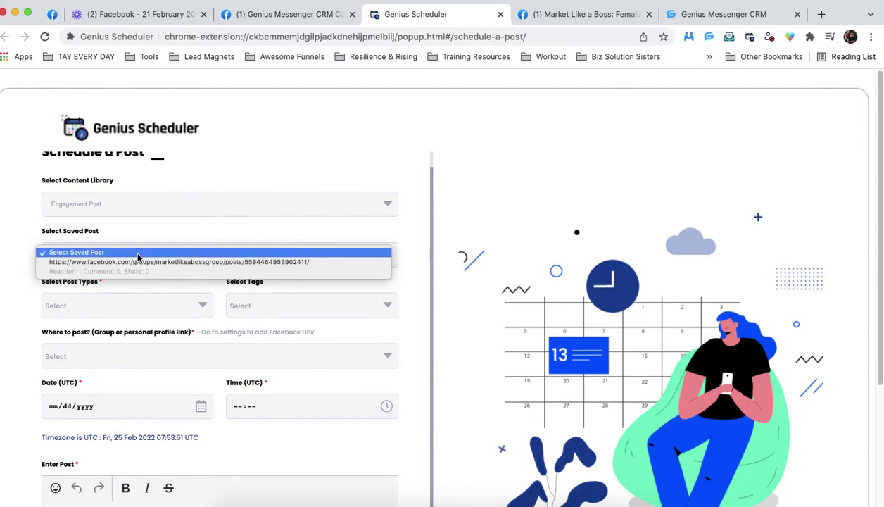
pyautogui.click(138, 255)
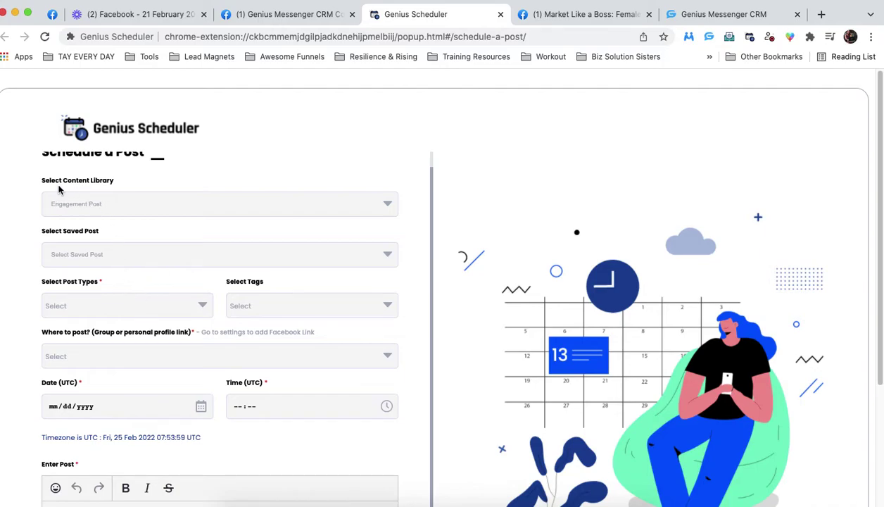
pyautogui.scroll(-1, 87, 308)
pyautogui.click(148, 250)
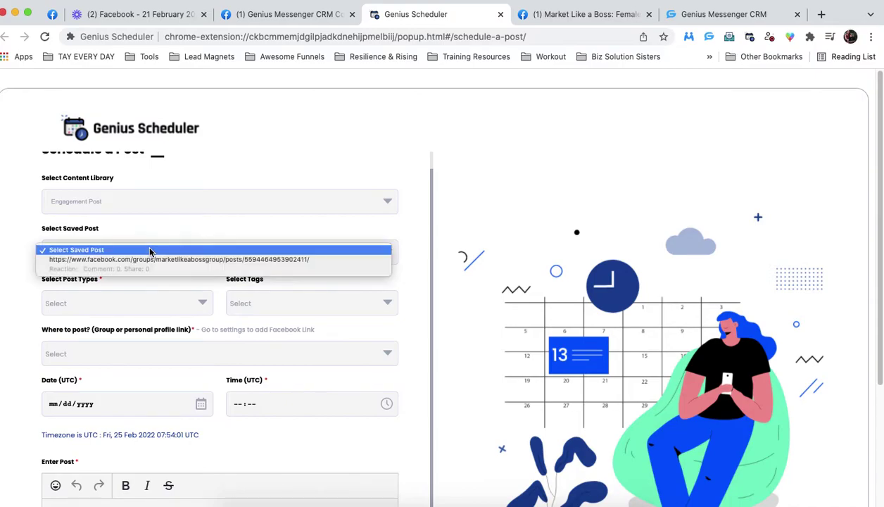
pyautogui.click(152, 208)
# - Switch back to the Lead Generation Post library and load its saved post
pyautogui.click(152, 202)
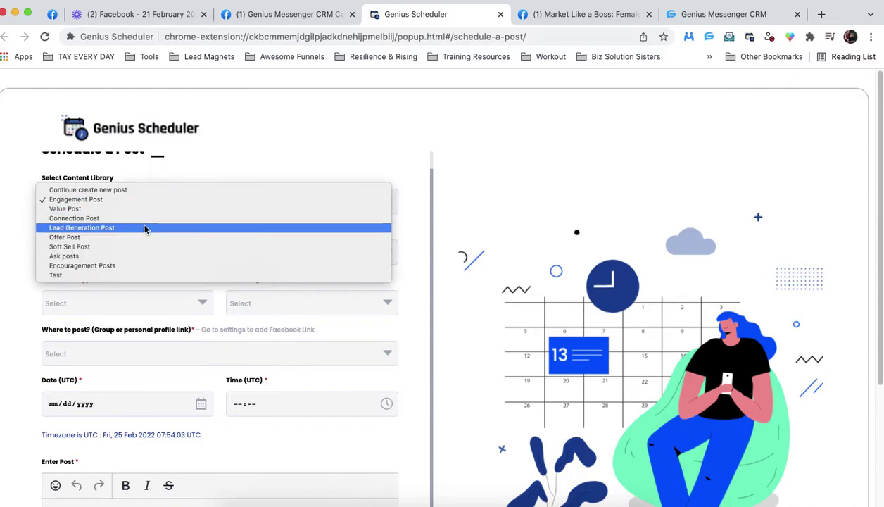
pyautogui.click(144, 226)
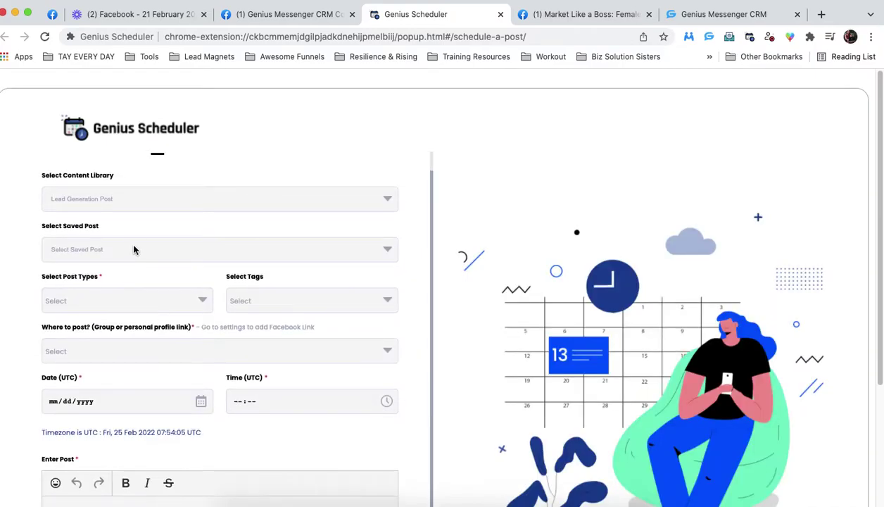
pyautogui.click(130, 248)
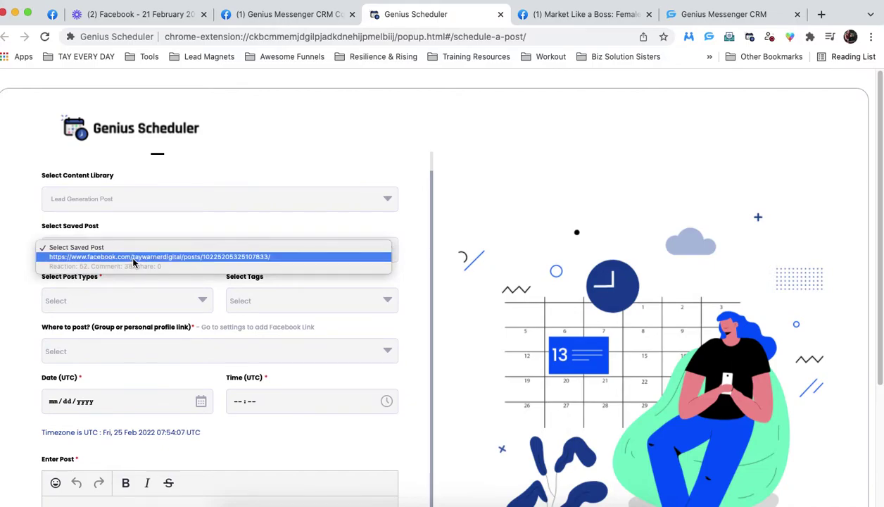
pyautogui.click(130, 255)
pyautogui.scroll(-2, 132, 342)
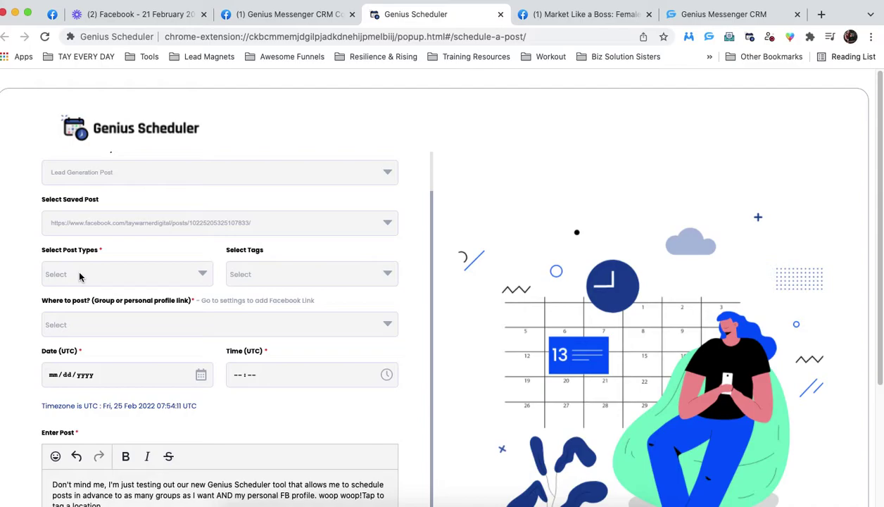
pyautogui.click(194, 273)
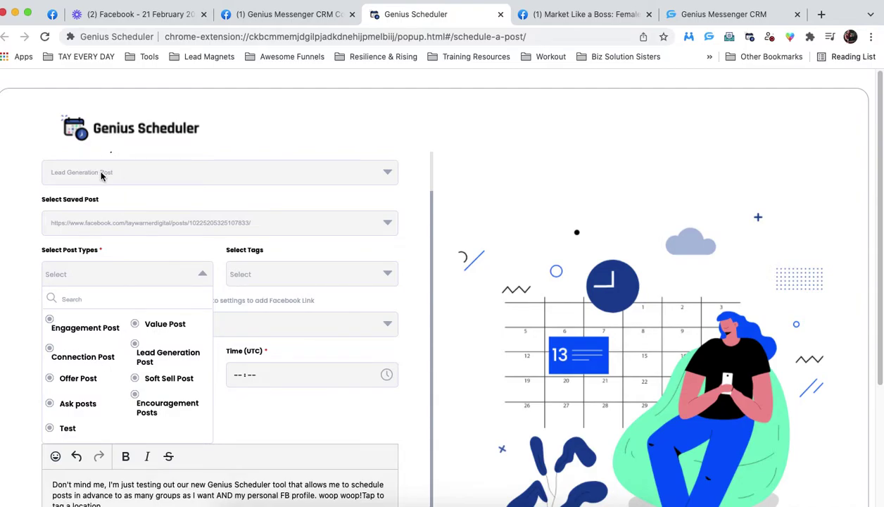
# - Set the post type to Lead Generation Post and tag it Genius Scheduler
pyautogui.click(150, 359)
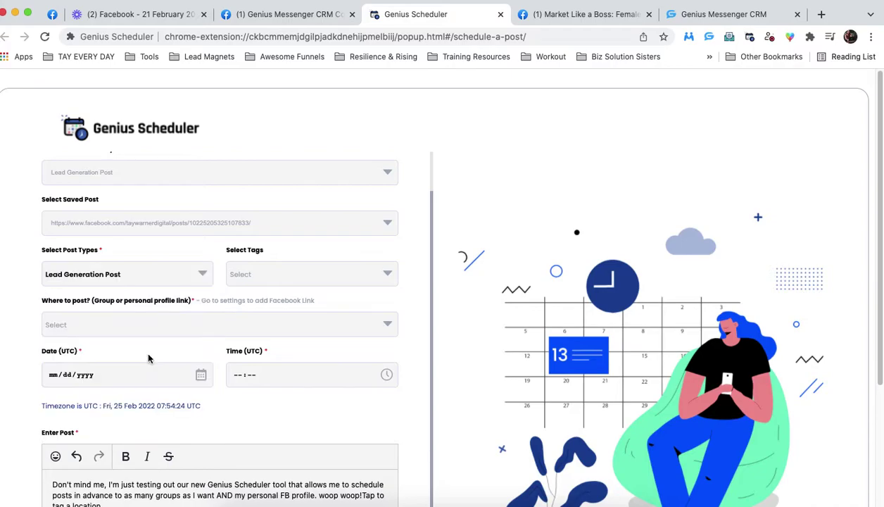
pyautogui.click(386, 274)
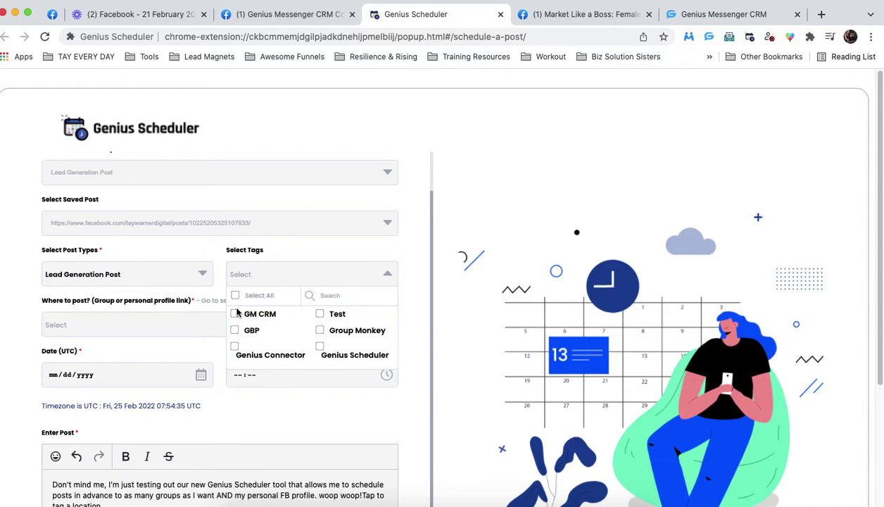
pyautogui.click(320, 347)
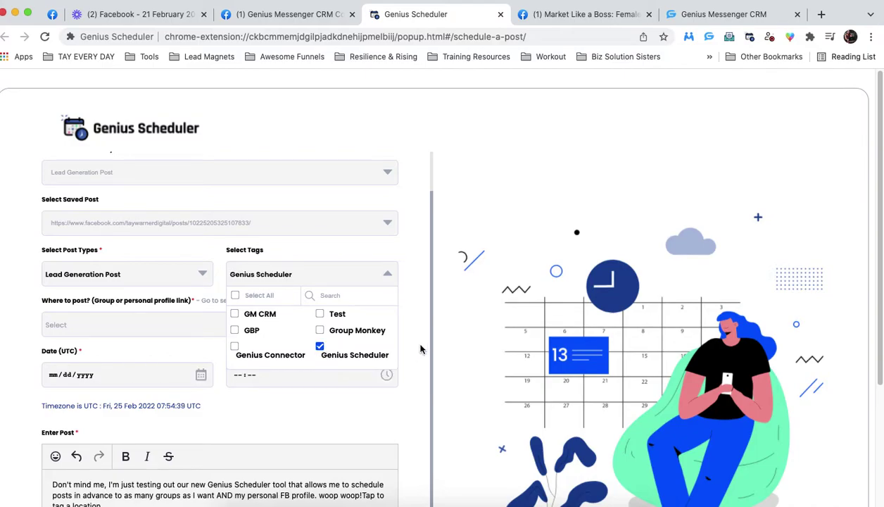
pyautogui.click(382, 272)
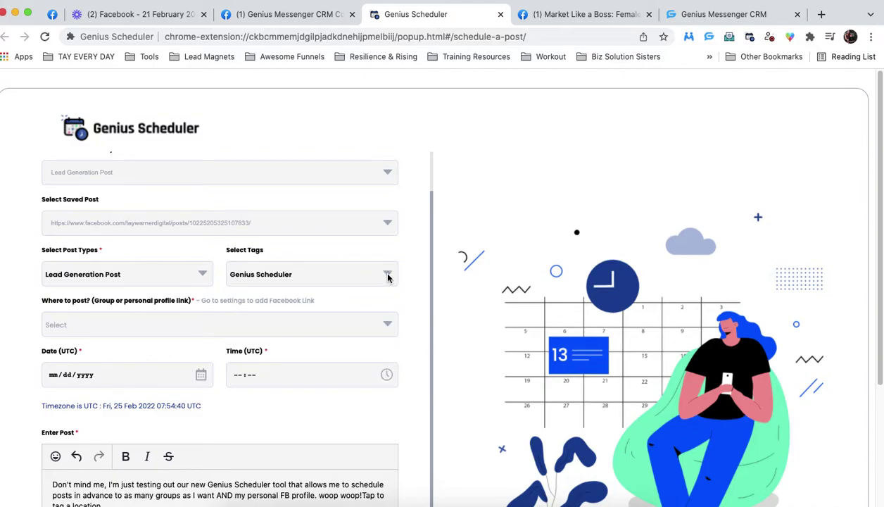
# - Target Genius Messenger CRM, Personal Profile and Growth Without Sacrifice Group
pyautogui.click(388, 325)
pyautogui.scroll(-1, 106, 334)
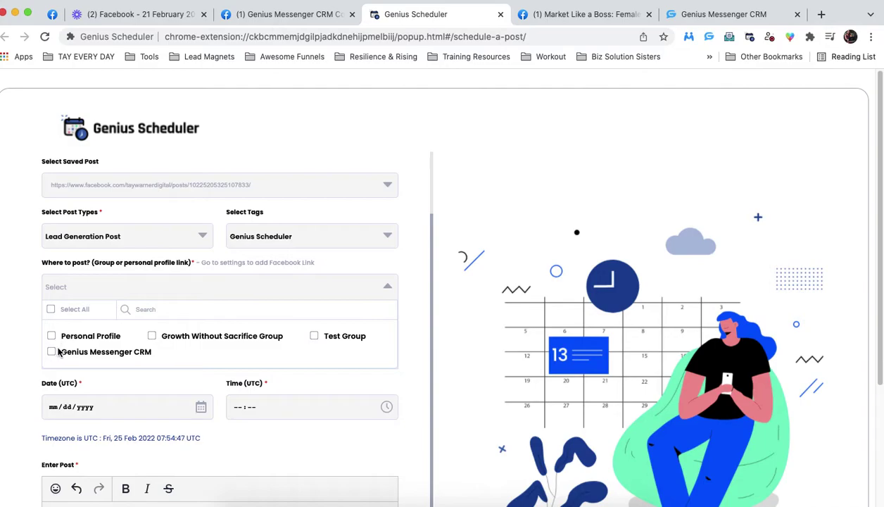
pyautogui.click(52, 352)
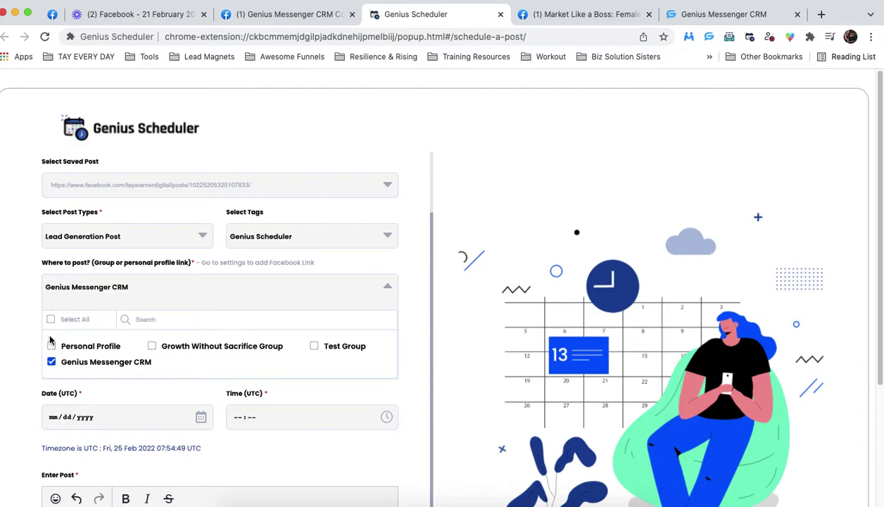
pyautogui.click(51, 345)
pyautogui.click(152, 346)
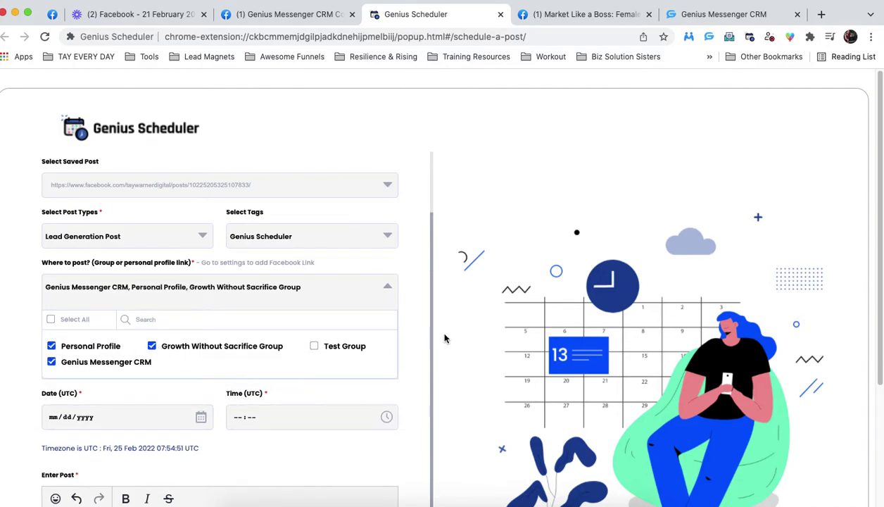
pyautogui.click(388, 290)
# - Date the post 02/28/2022
pyautogui.scroll(-3, 311, 352)
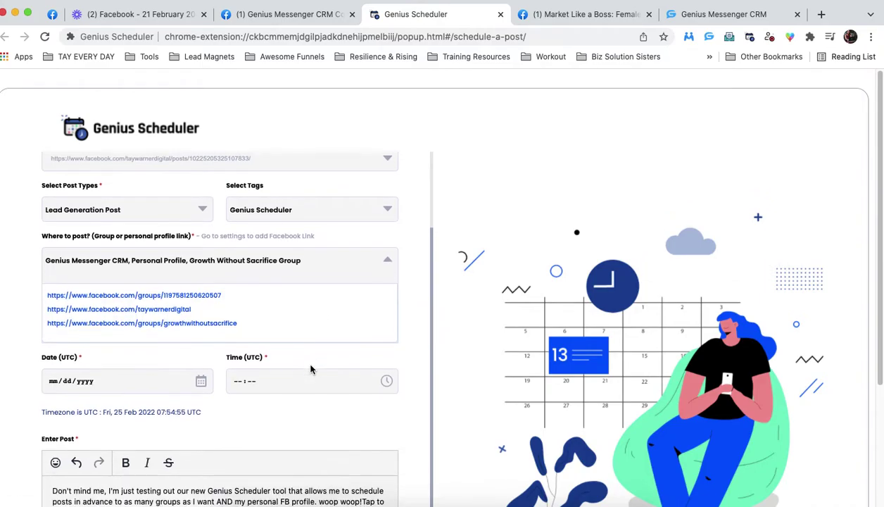
pyautogui.click(197, 284)
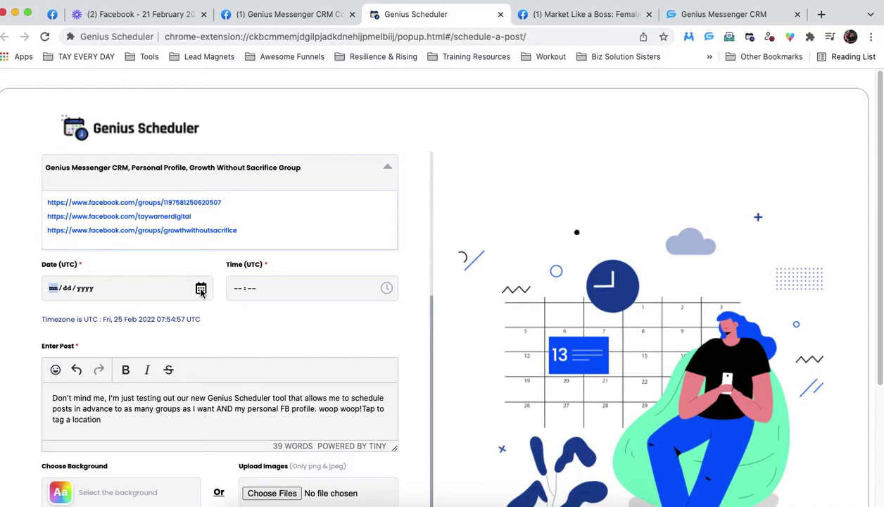
pyautogui.click(57, 427)
pyautogui.click(386, 289)
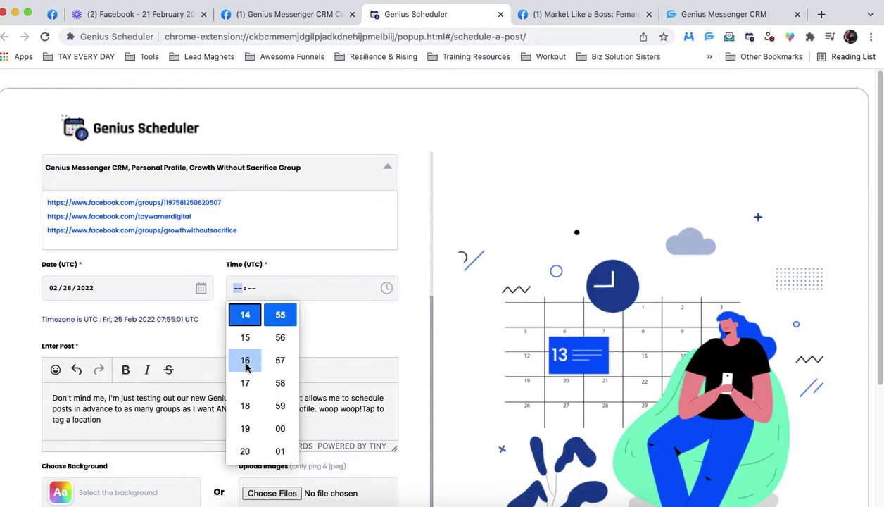
pyautogui.click(247, 450)
pyautogui.click(280, 451)
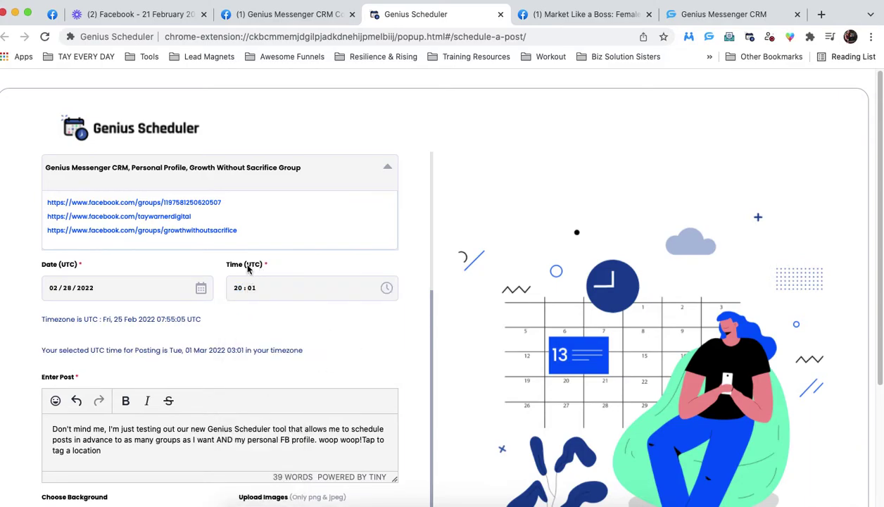
pyautogui.moveTo(227, 266); pyautogui.dragTo(269, 270)
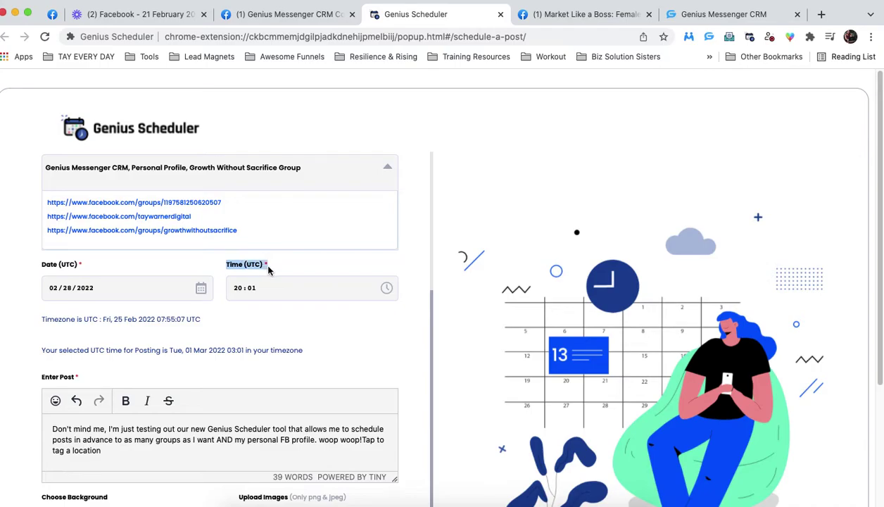
pyautogui.click(282, 318)
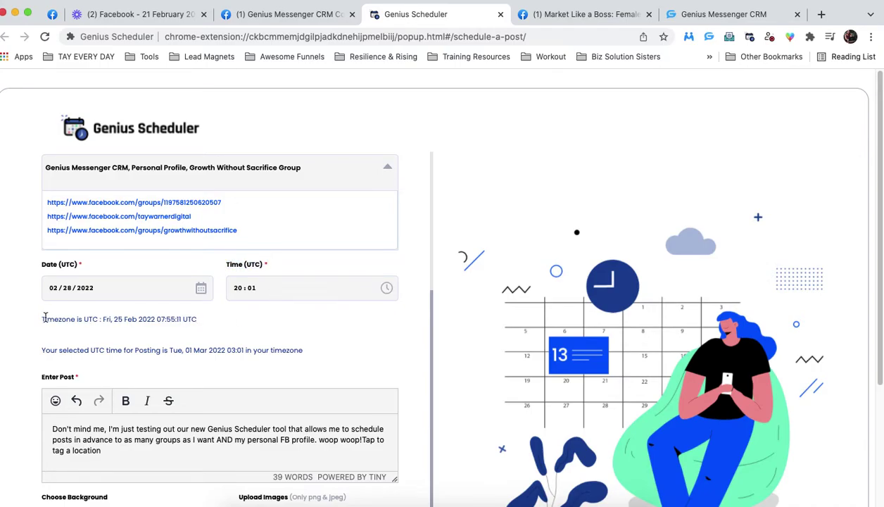
pyautogui.moveTo(42, 319); pyautogui.dragTo(292, 360)
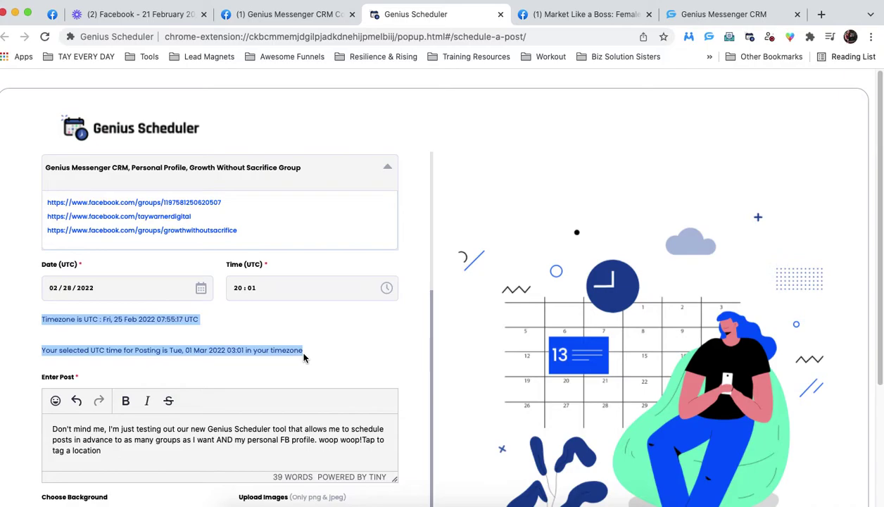
pyautogui.click(347, 357)
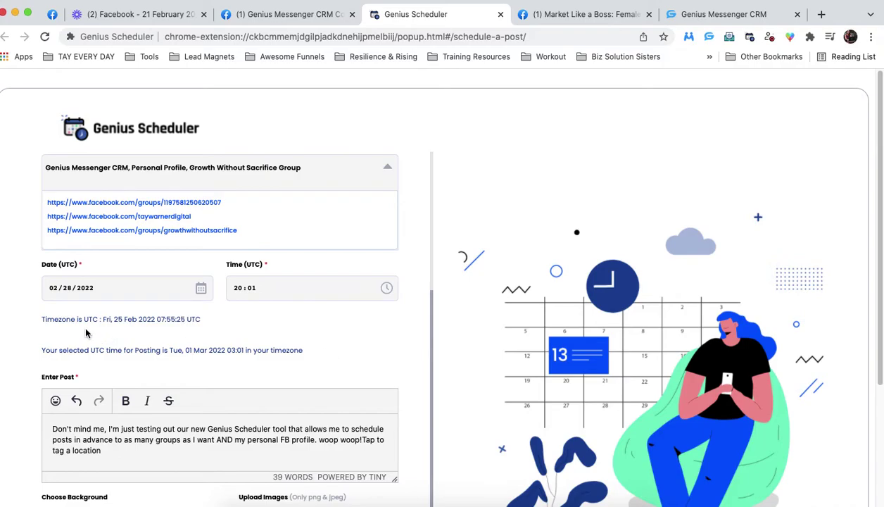
pyautogui.moveTo(40, 316); pyautogui.dragTo(327, 361)
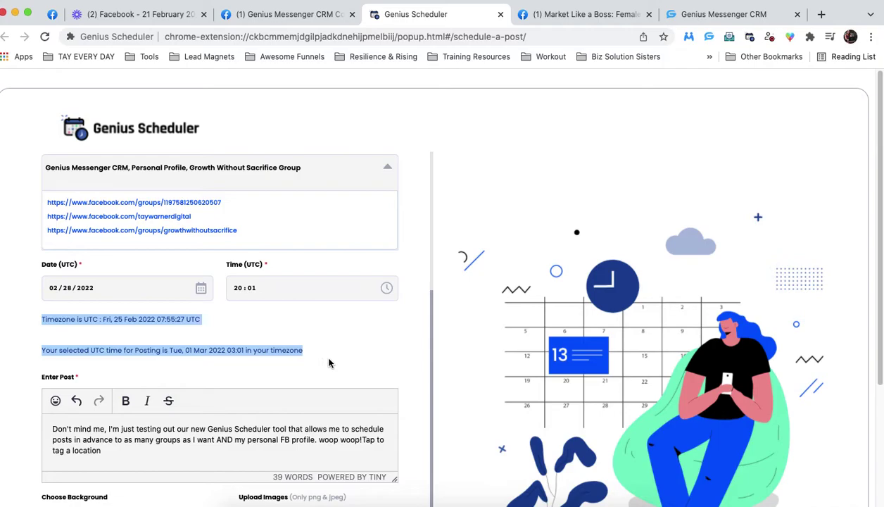
pyautogui.click(330, 359)
# - Delete the trailing 'tag a location' text so the post ends at 'woop woop!'
pyautogui.scroll(-1, 331, 360)
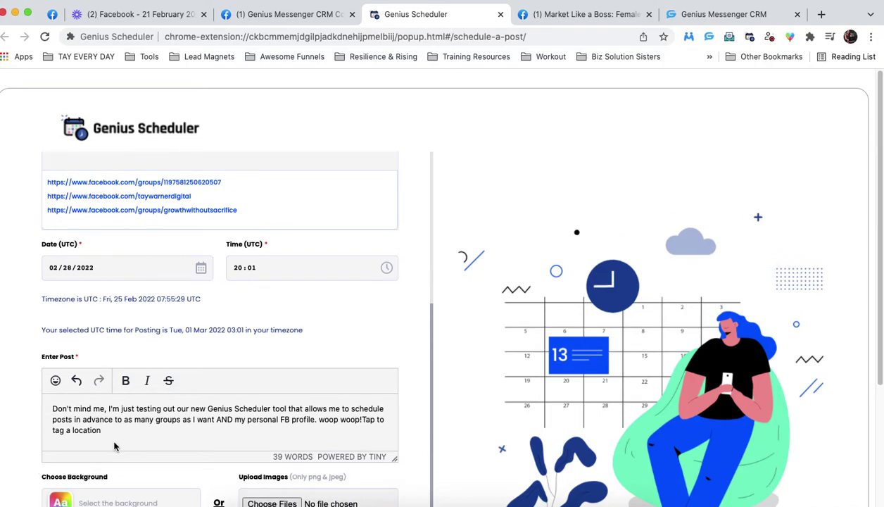
pyautogui.moveTo(102, 430); pyautogui.dragTo(50, 433)
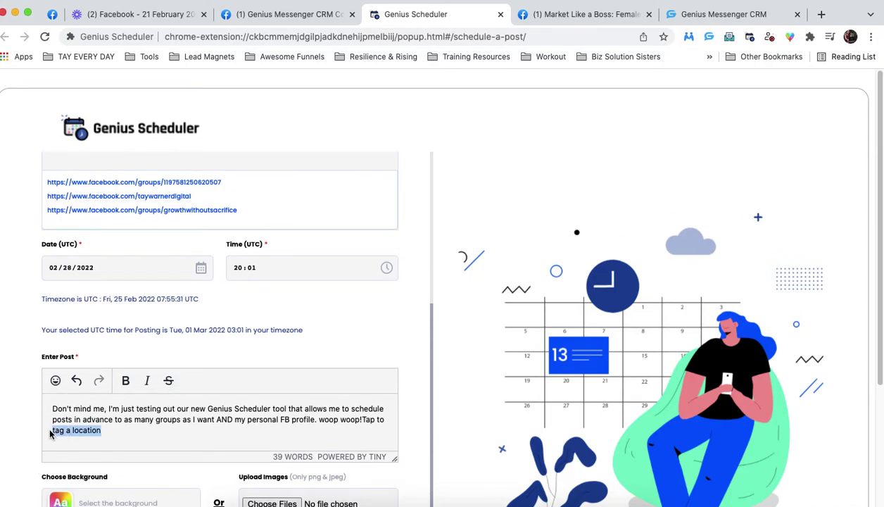
pyautogui.press('BackSpace')
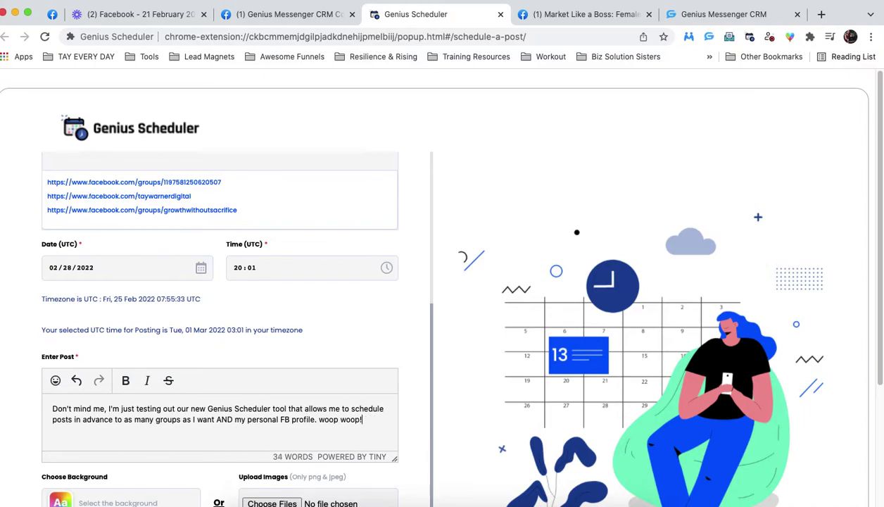
# - Add the post to the schedule and dismiss the confirmation
pyautogui.scroll(-1, 52, 426)
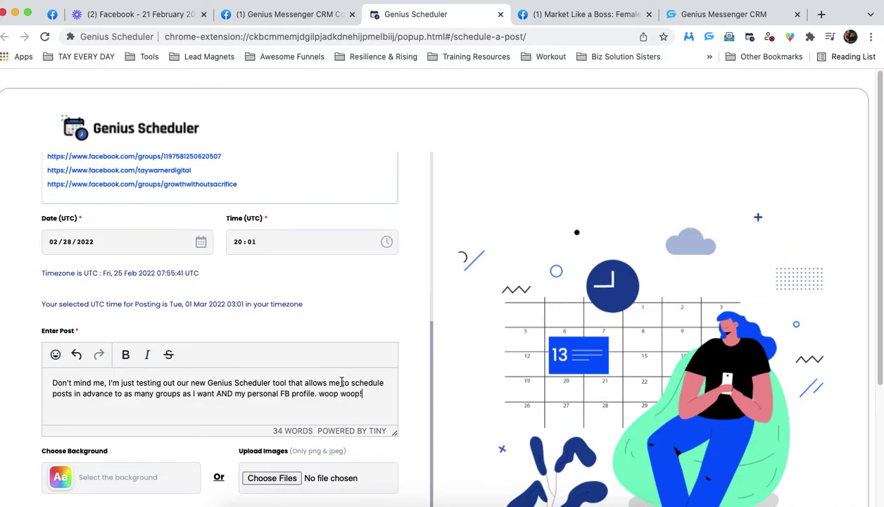
pyautogui.scroll(-4, 342, 382)
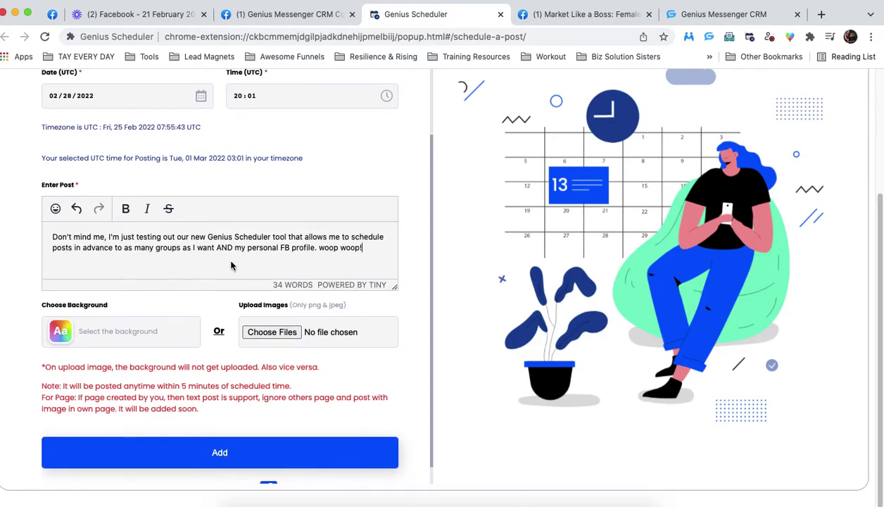
pyautogui.scroll(10, 209, 304)
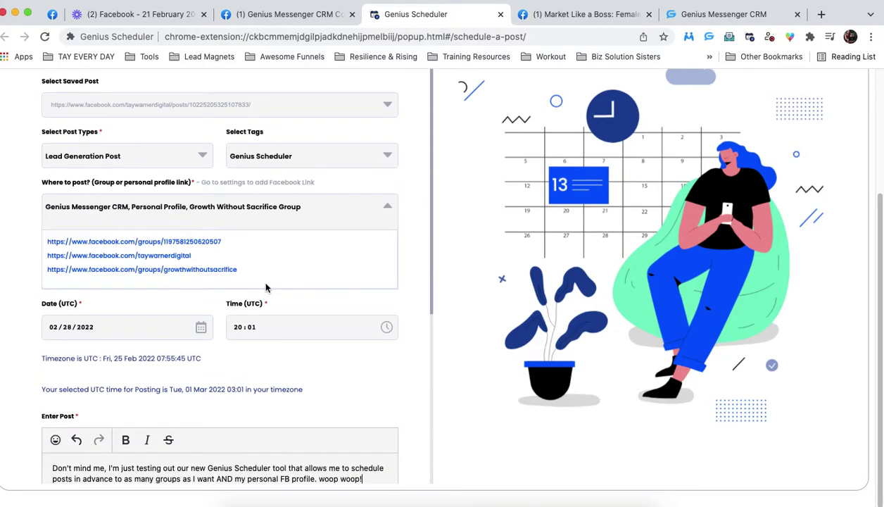
pyautogui.scroll(-7, 264, 372)
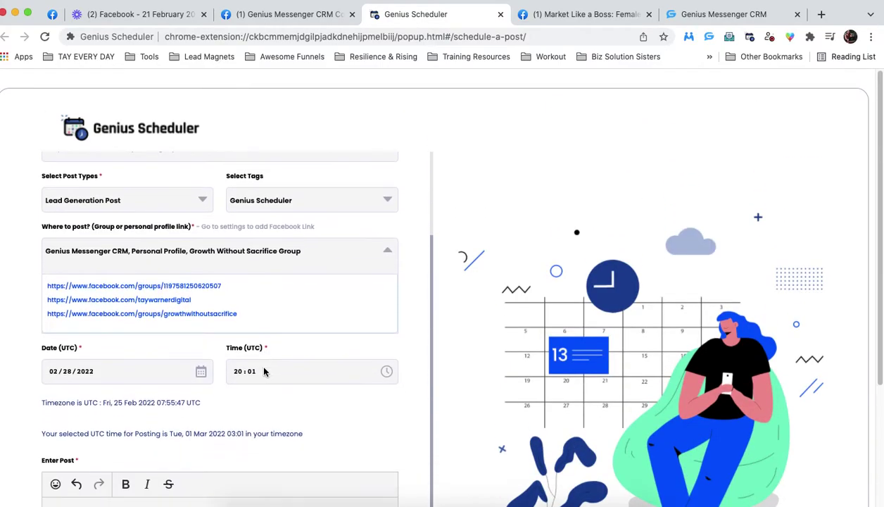
pyautogui.scroll(-5, 212, 437)
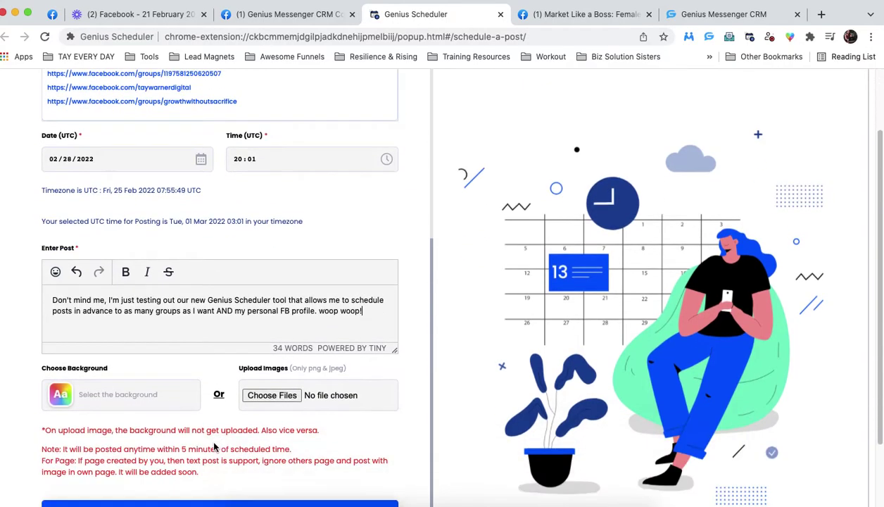
pyautogui.click(220, 431)
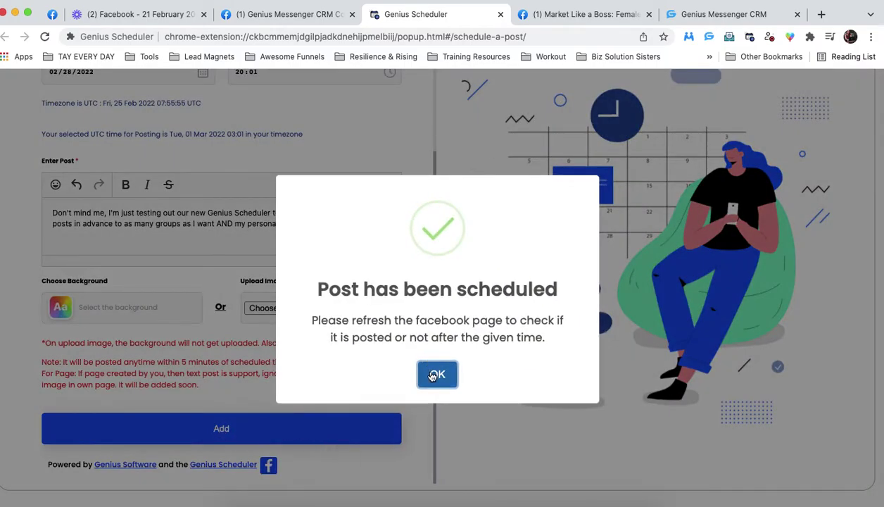
pyautogui.click(423, 370)
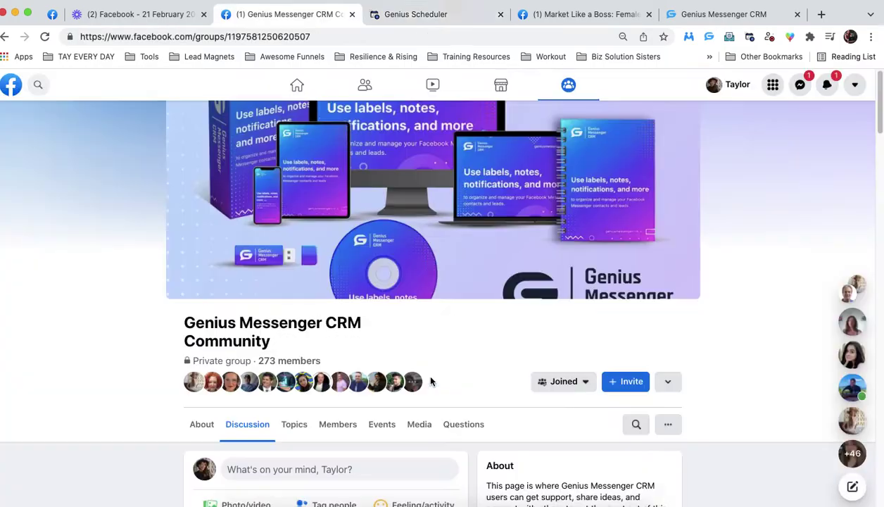
# - Open the Genius Scheduler calendar from the extension and start a new blank post
pyautogui.click(749, 38)
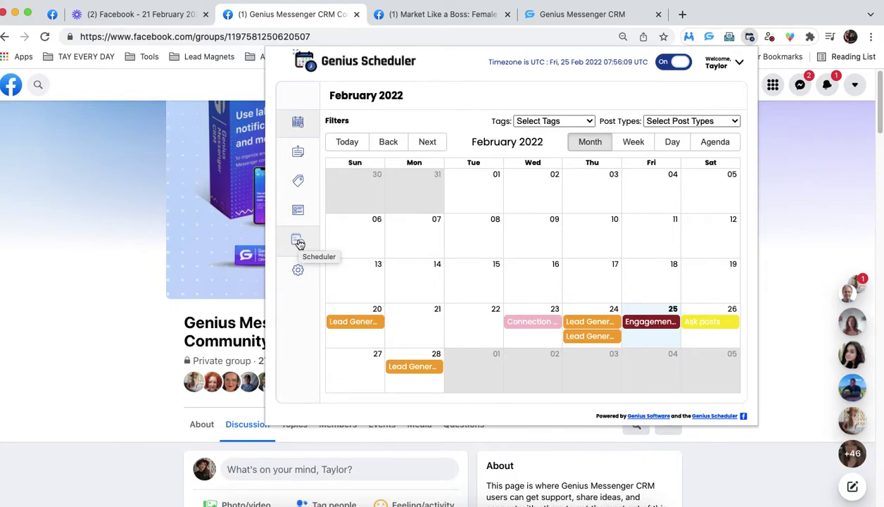
pyautogui.click(298, 243)
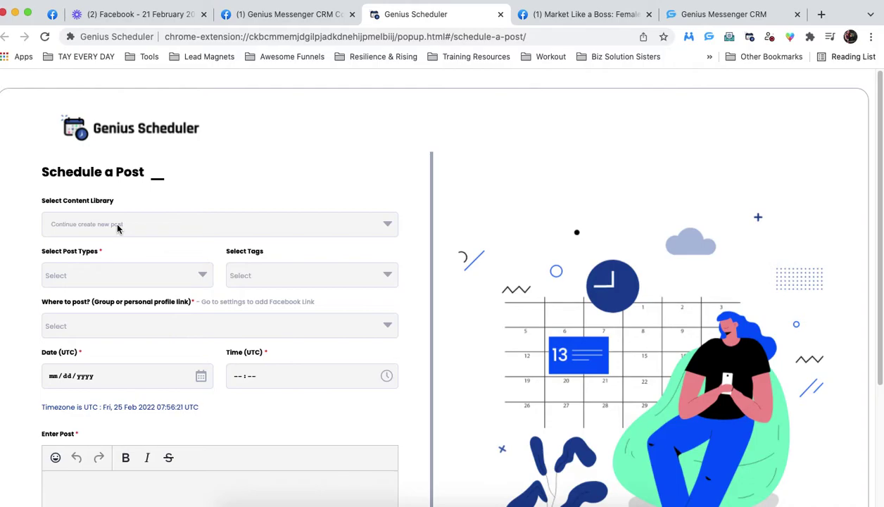
# - Set both the content library and post type to Ask posts, leaving tags empty
pyautogui.scroll(-1, 117, 227)
pyautogui.click(131, 206)
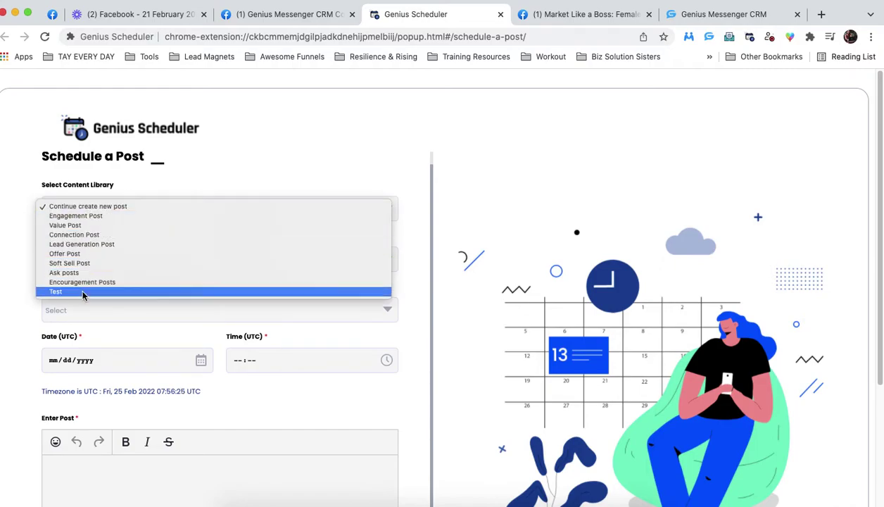
pyautogui.click(84, 273)
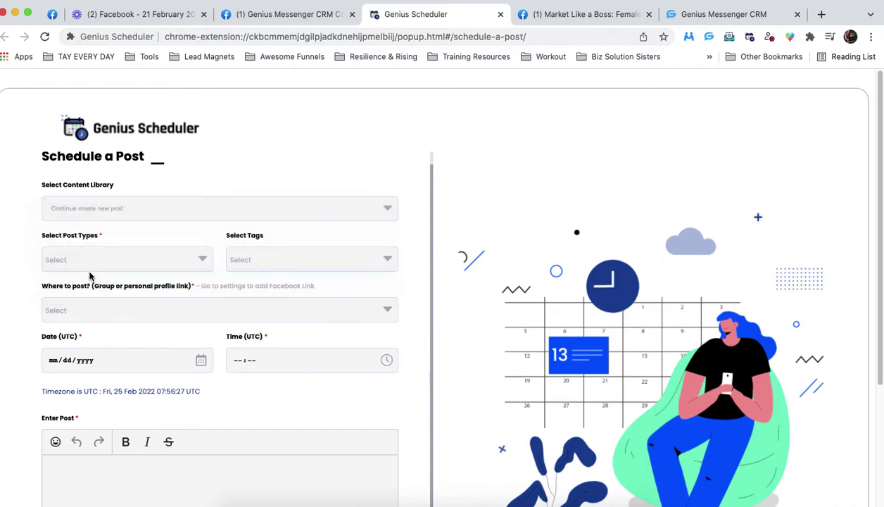
pyautogui.scroll(-1, 107, 285)
pyautogui.scroll(-2, 107, 285)
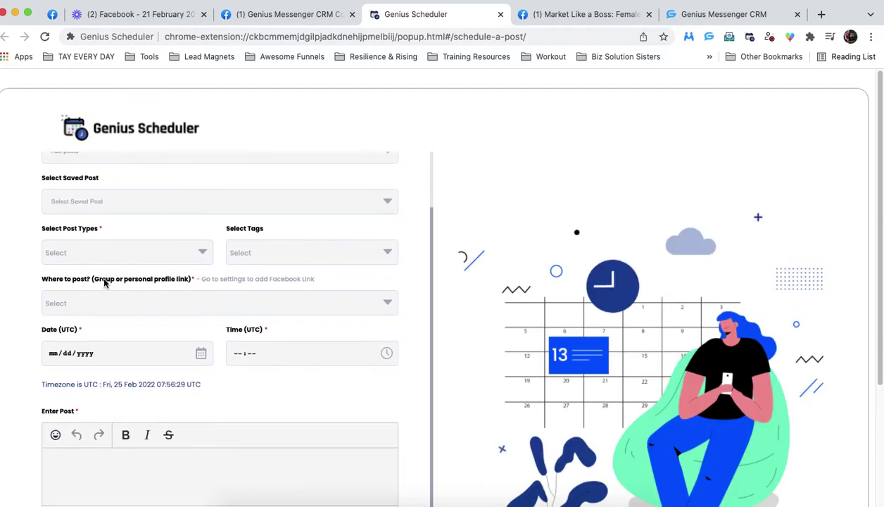
pyautogui.scroll(3, 103, 282)
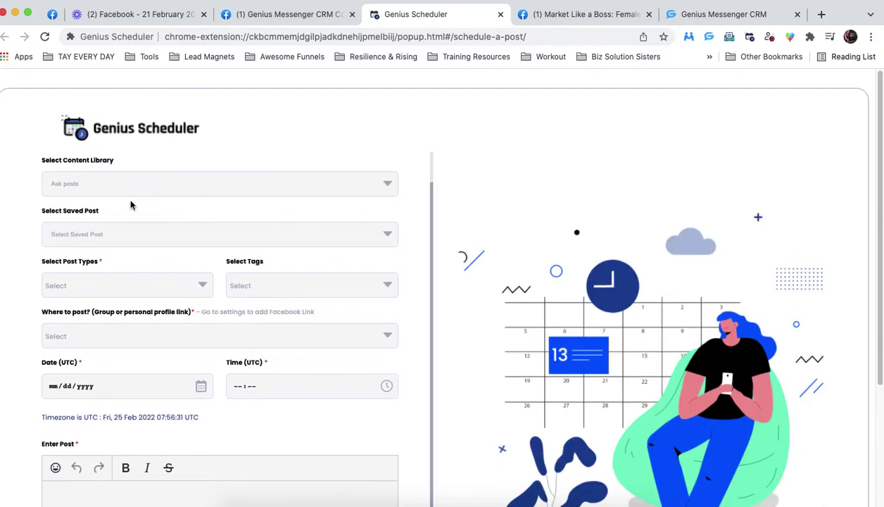
pyautogui.click(199, 287)
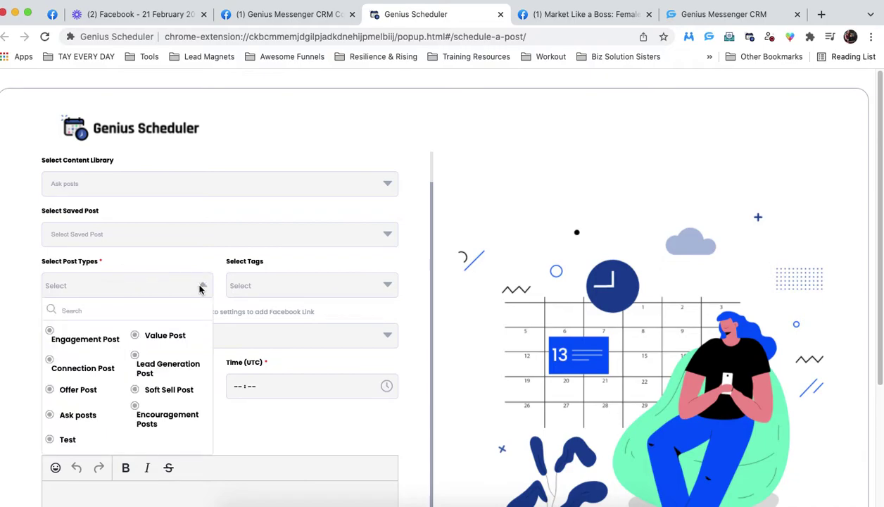
pyautogui.click(70, 415)
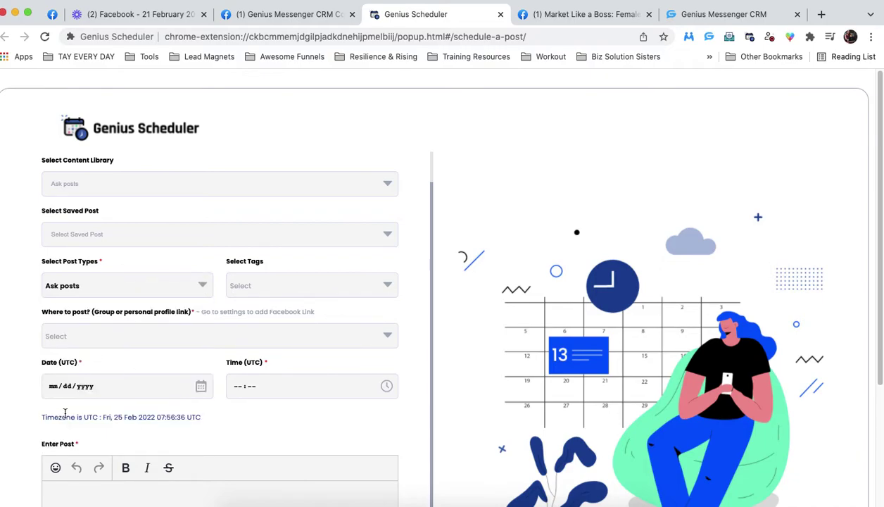
pyautogui.click(362, 286)
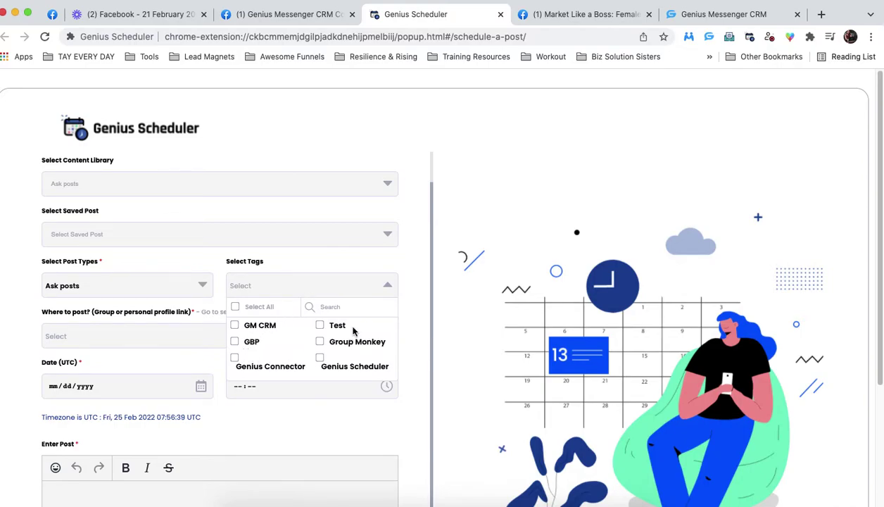
pyautogui.click(387, 286)
pyautogui.scroll(-1, 131, 365)
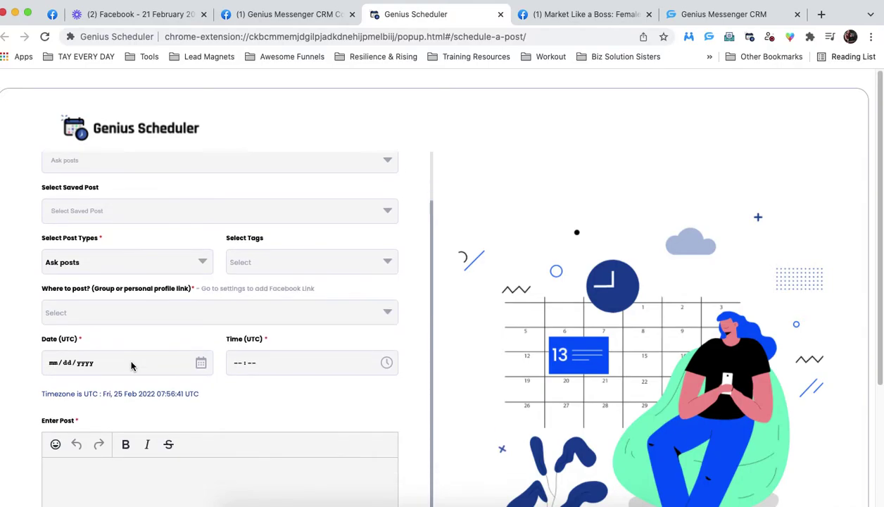
# - Target Personal Profile, Genius Messenger CRM and Growth Without Sacrifice Group
pyautogui.click(119, 312)
pyautogui.click(52, 371)
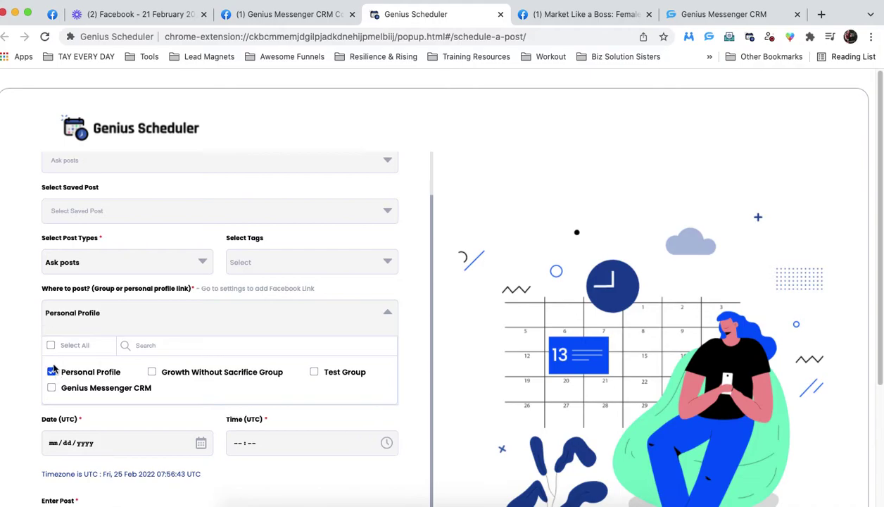
pyautogui.click(52, 388)
pyautogui.click(152, 372)
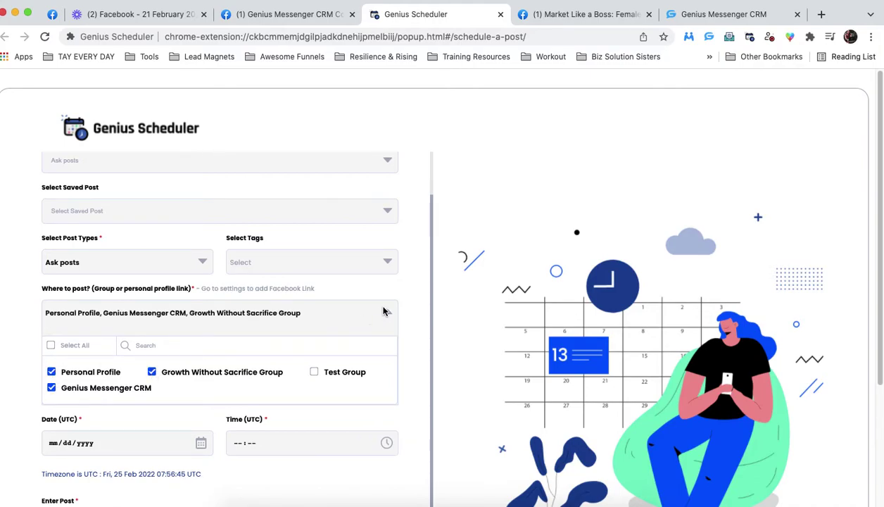
pyautogui.click(387, 316)
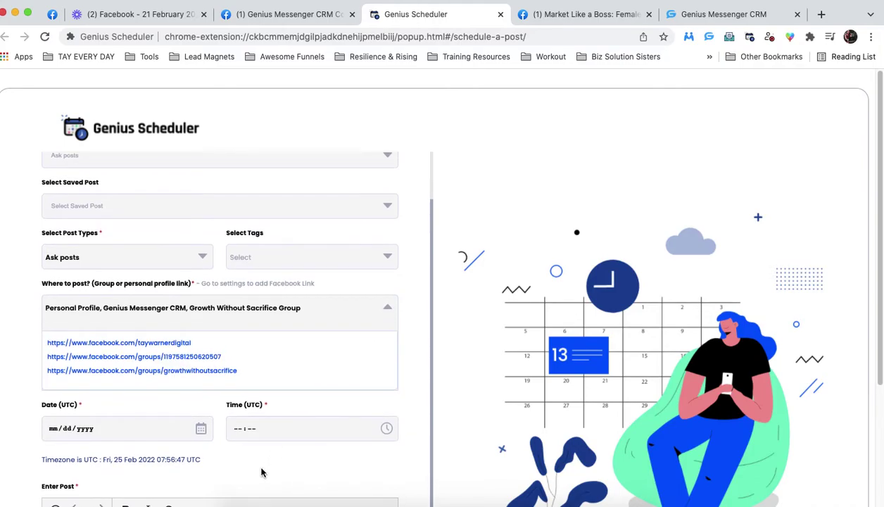
pyautogui.scroll(-2, 259, 437)
pyautogui.scroll(-1, 255, 404)
pyautogui.click(201, 329)
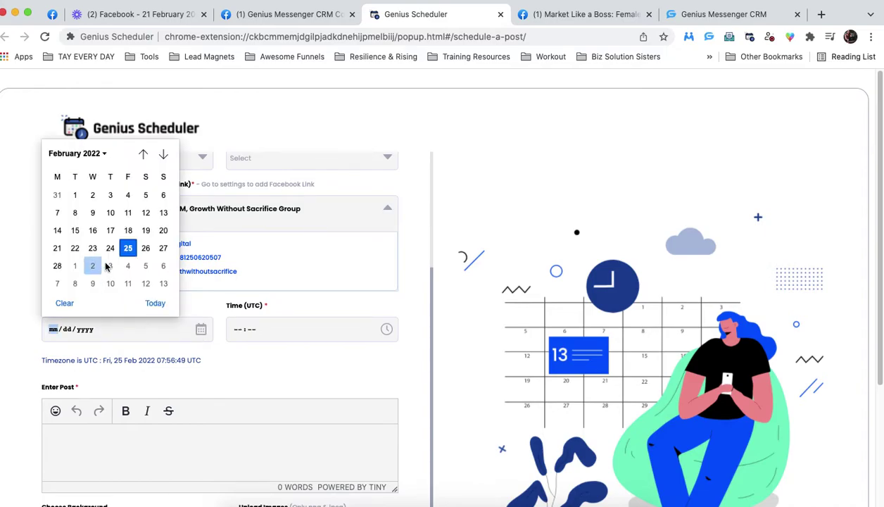
# - Schedule the post for 02/28/2022 at 18:00 with 00 minutes
pyautogui.click(57, 265)
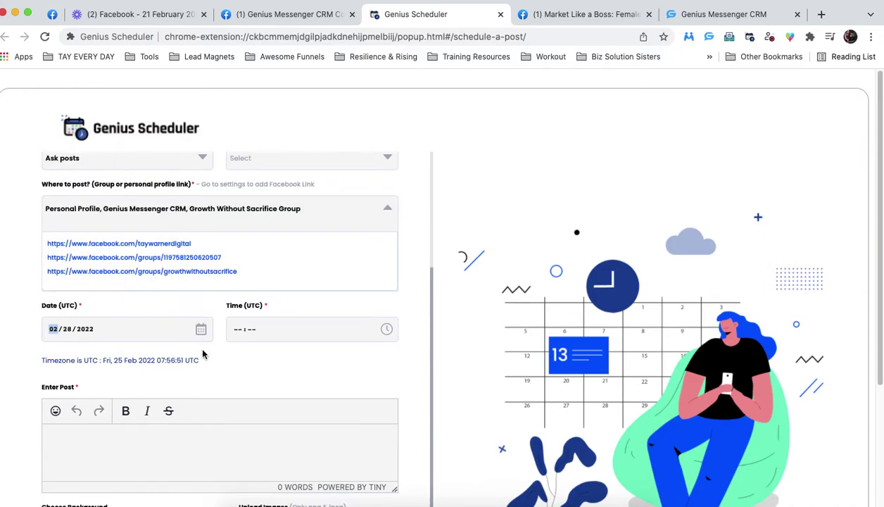
pyautogui.click(238, 329)
pyautogui.write('00')
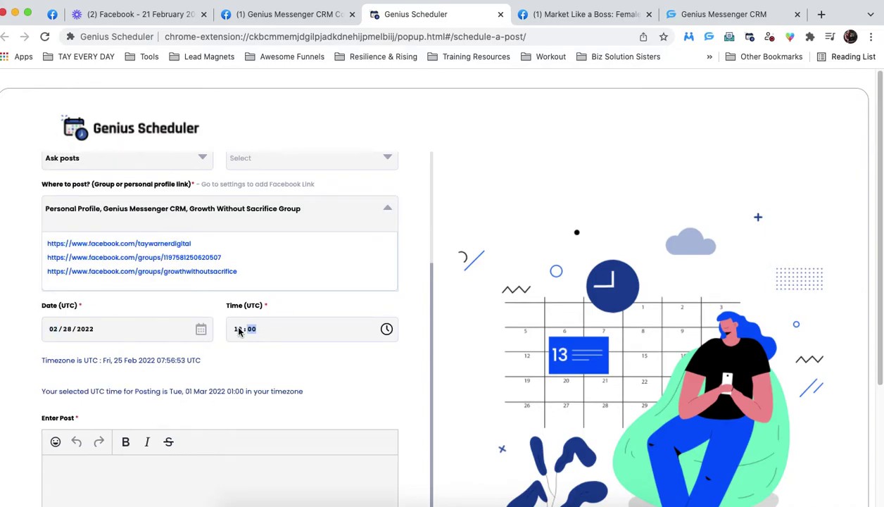
# - Write the post text 'How many clients are you serving right now'
pyautogui.scroll(-2, 187, 411)
pyautogui.click(181, 386)
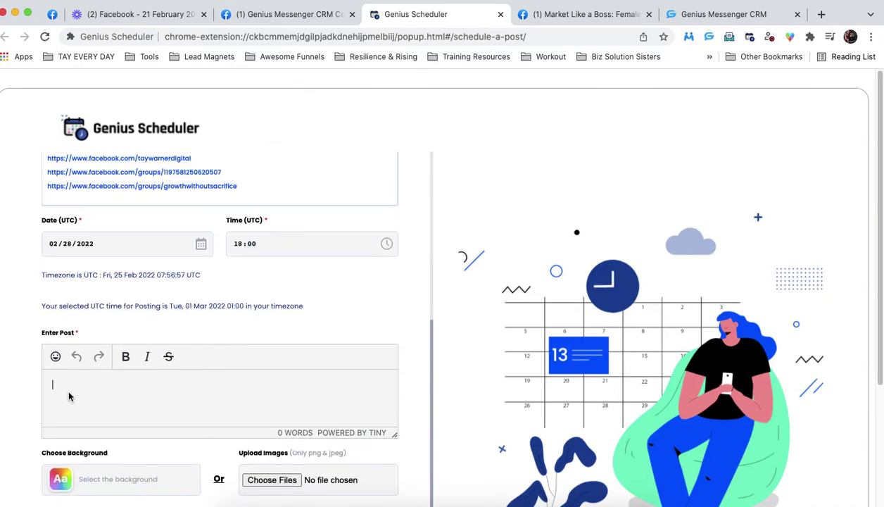
pyautogui.write('How many clients are you serving rig')
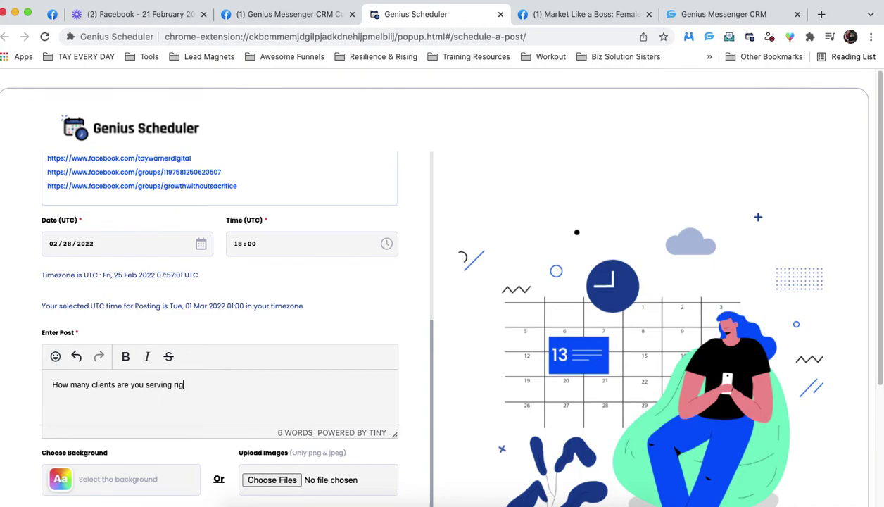
pyautogui.write('ht now?')
# - Give the post a red background from the full backgrounds grid
pyautogui.scroll(-1, 167, 386)
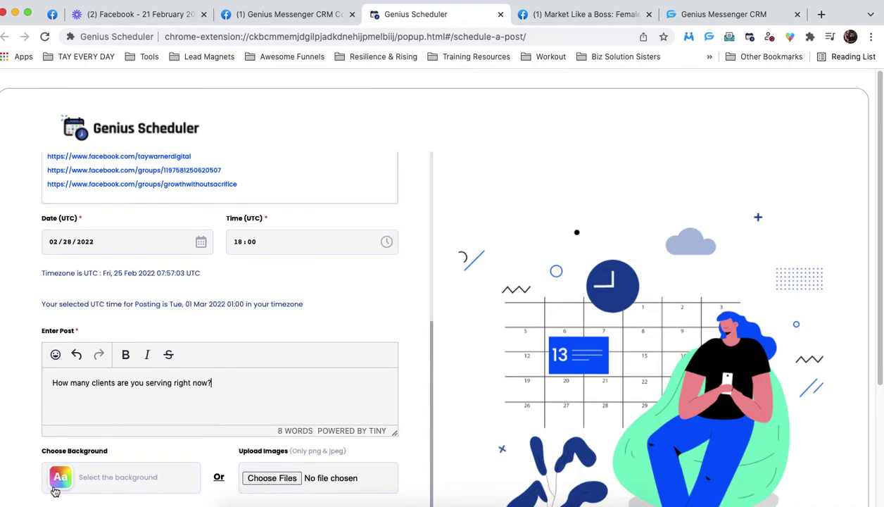
pyautogui.click(60, 480)
pyautogui.scroll(-2, 60, 484)
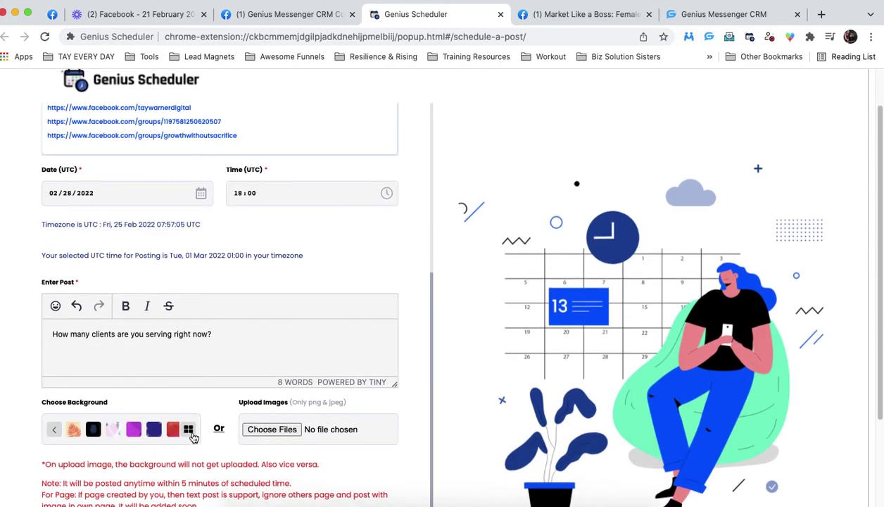
pyautogui.click(190, 430)
pyautogui.scroll(-5, 109, 338)
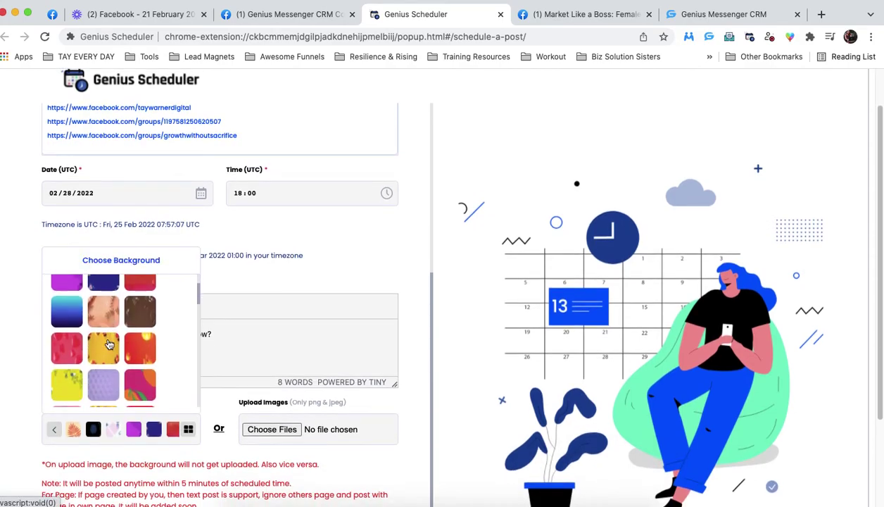
pyautogui.scroll(-6, 114, 358)
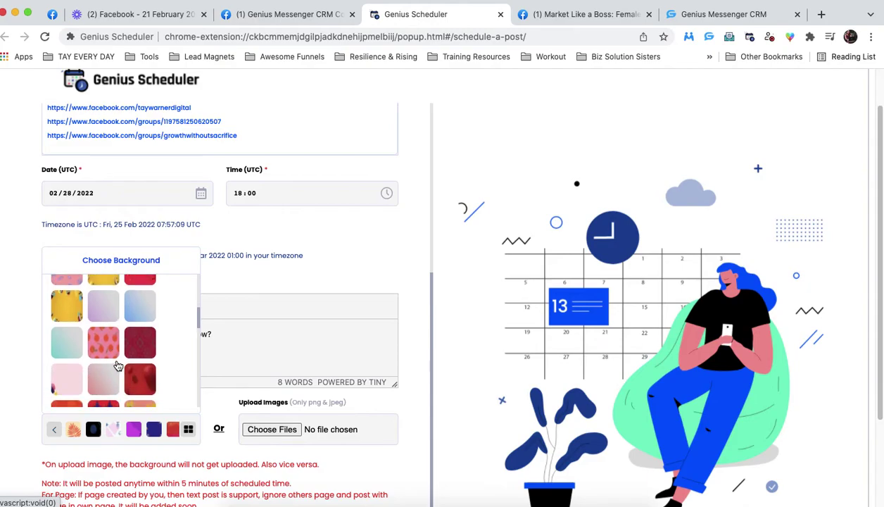
pyautogui.scroll(-1, 121, 365)
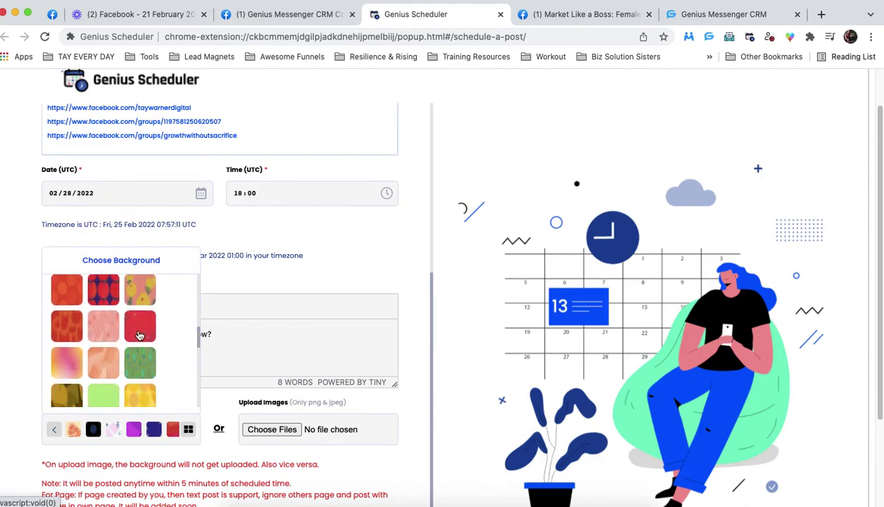
pyautogui.click(136, 333)
pyautogui.scroll(-2, 131, 441)
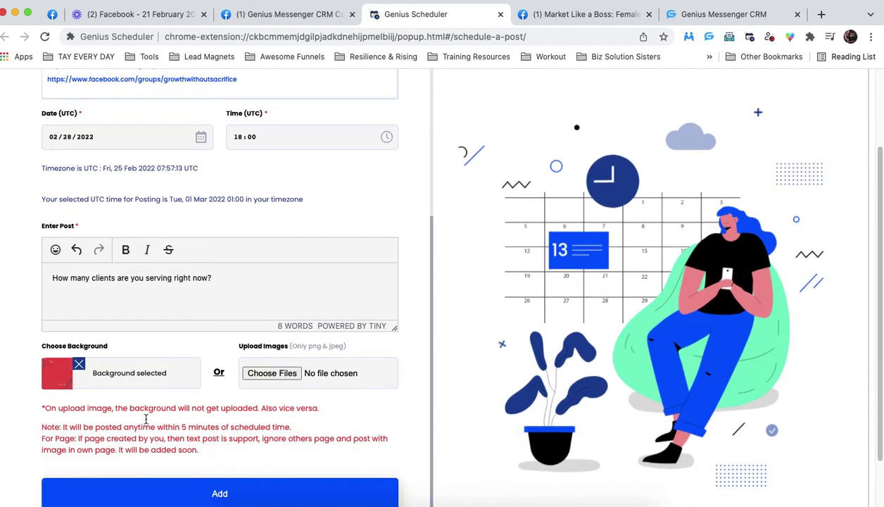
# - Skip attaching an image and apply strikethrough to the whole post text
pyautogui.click(285, 377)
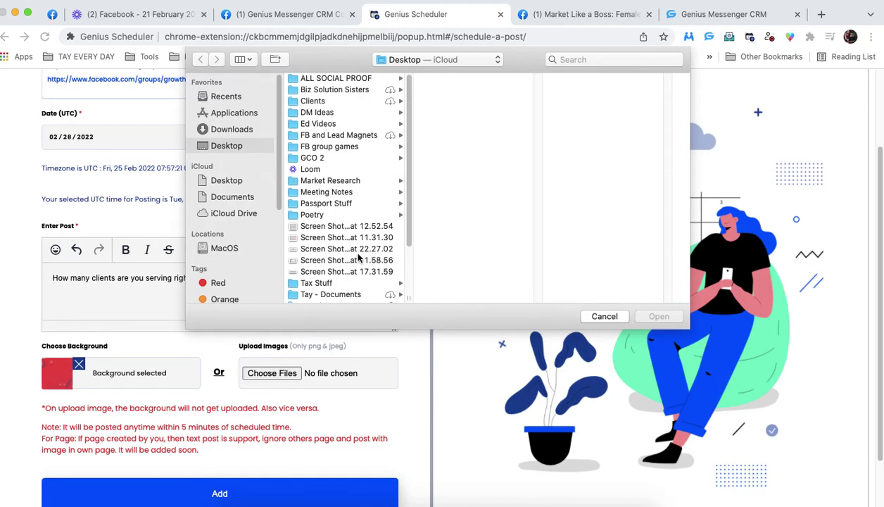
pyautogui.click(603, 318)
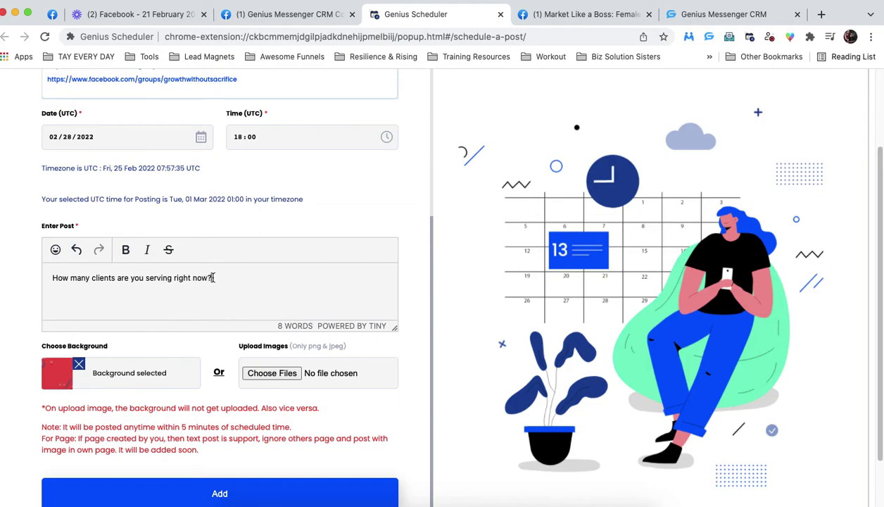
pyautogui.moveTo(215, 278); pyautogui.dragTo(49, 279)
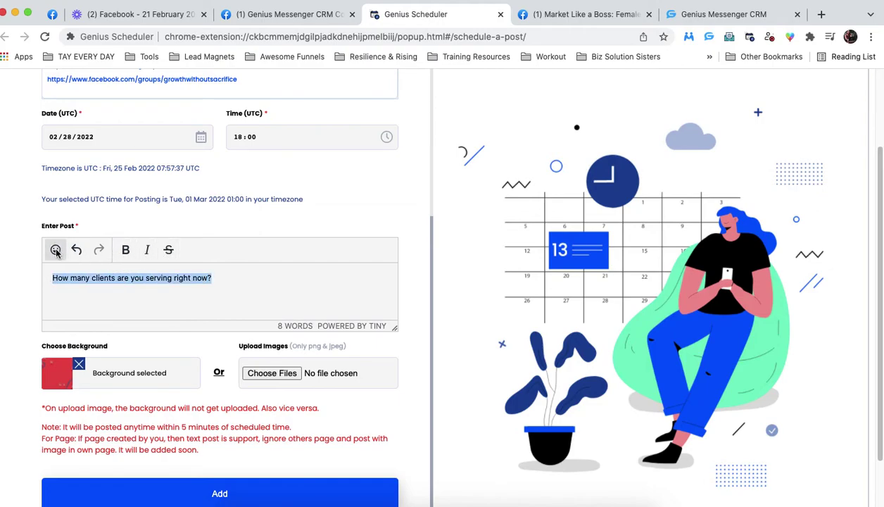
pyautogui.click(226, 279)
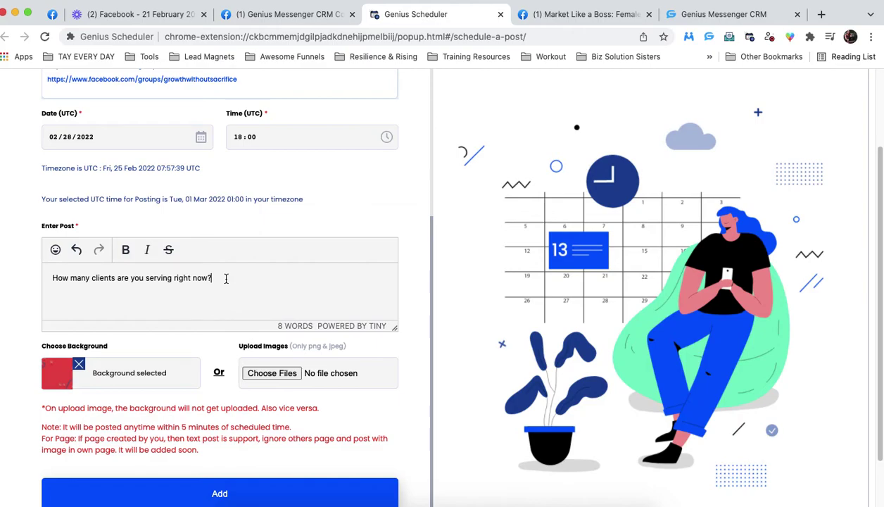
pyautogui.moveTo(226, 279); pyautogui.dragTo(50, 278)
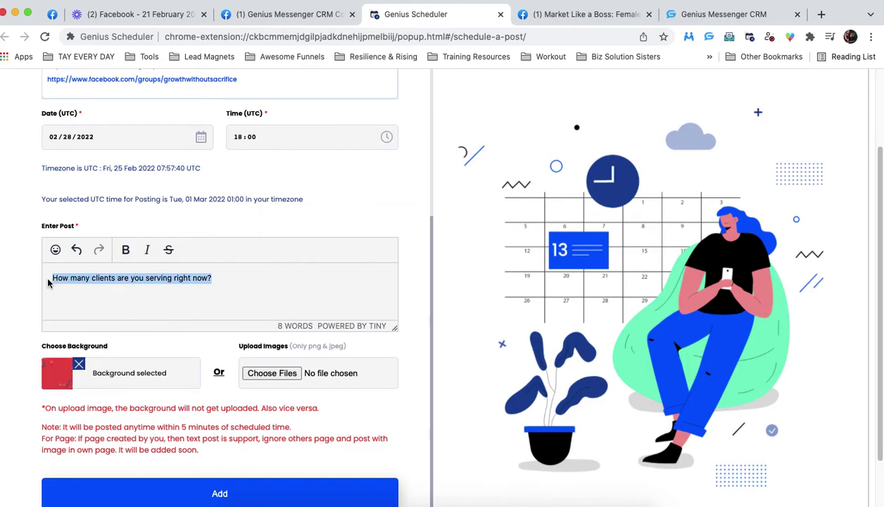
pyautogui.click(169, 251)
pyautogui.moveTo(208, 278); pyautogui.dragTo(51, 278)
pyautogui.press('Right')
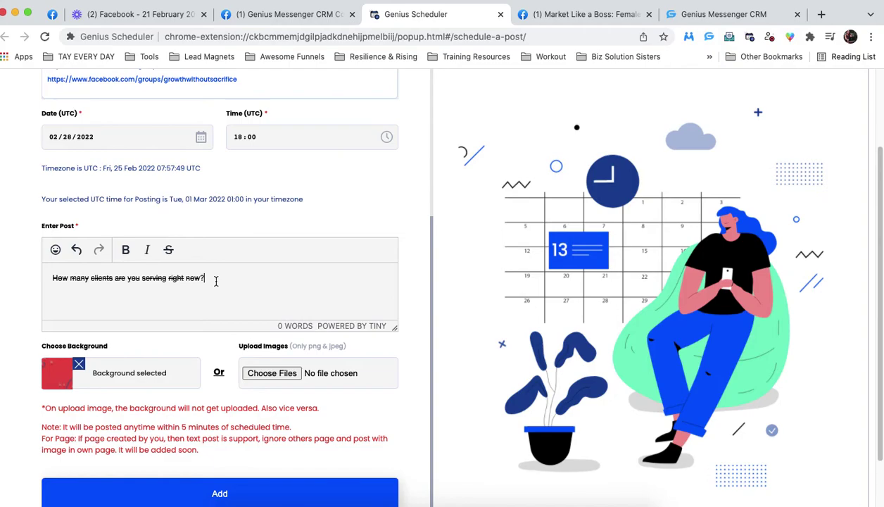
pyautogui.scroll(-1, 216, 281)
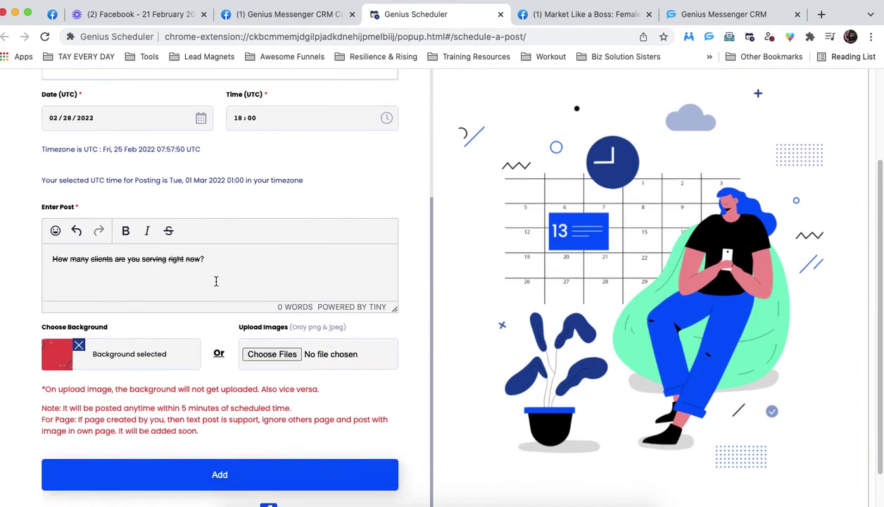
# - Schedule the ask post, dismiss the confirmation, and return to the calendar
pyautogui.click(220, 481)
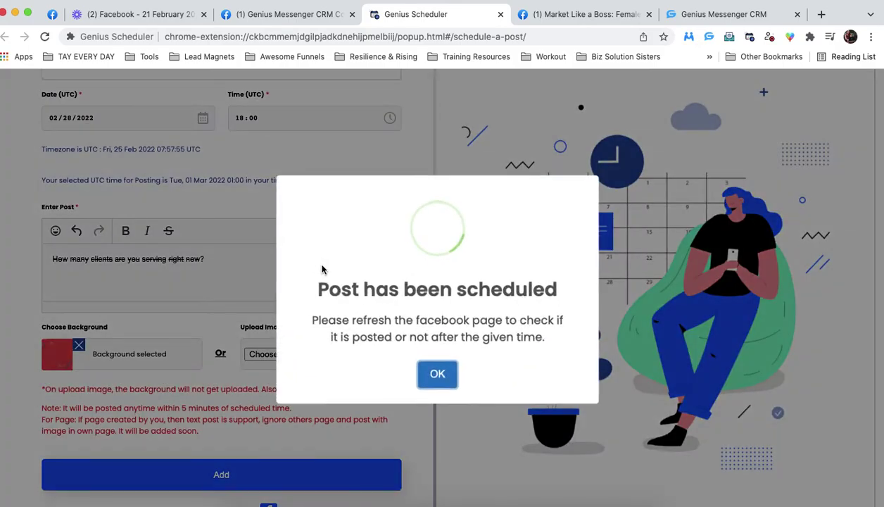
pyautogui.click(436, 374)
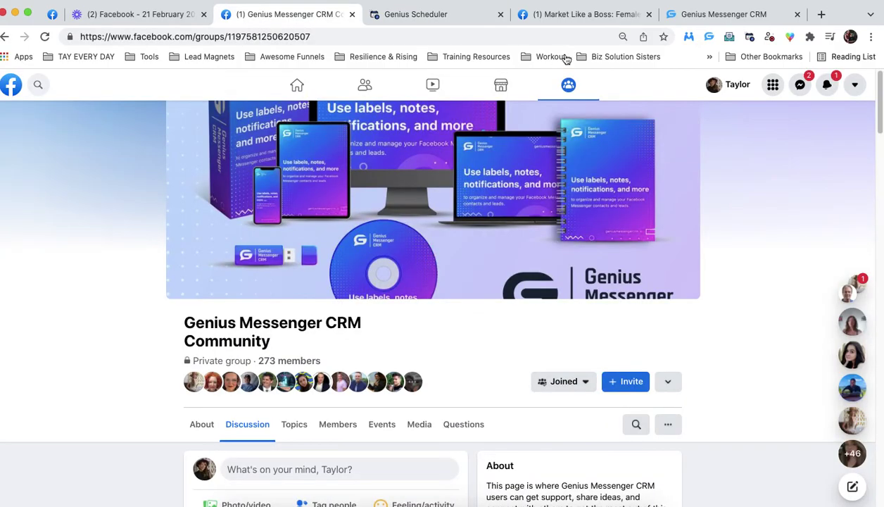
pyautogui.click(750, 38)
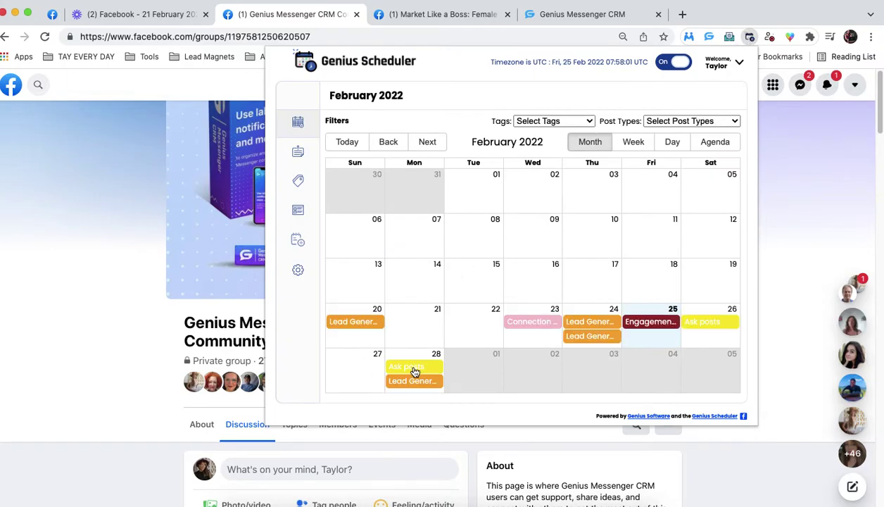
# - Delete the Feb 28 Ask post, then view the 20:01 Lead Generation post details
pyautogui.click(413, 369)
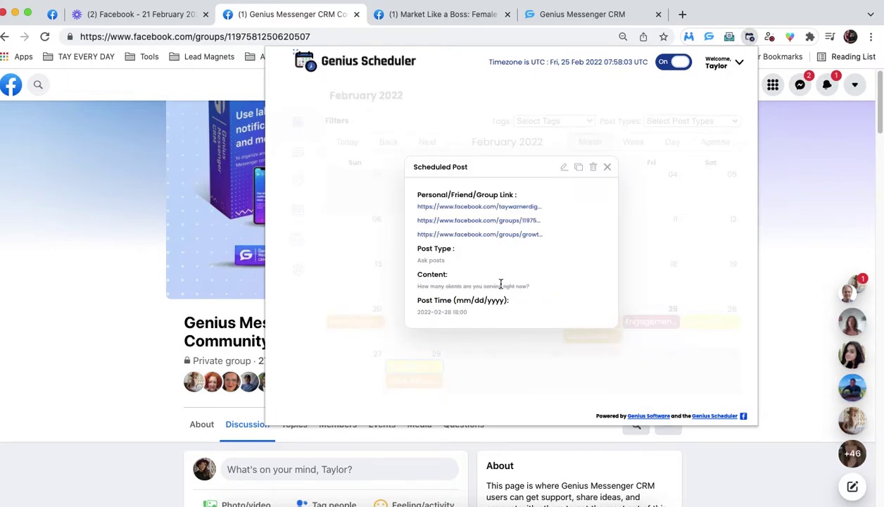
pyautogui.click(593, 168)
pyautogui.click(493, 311)
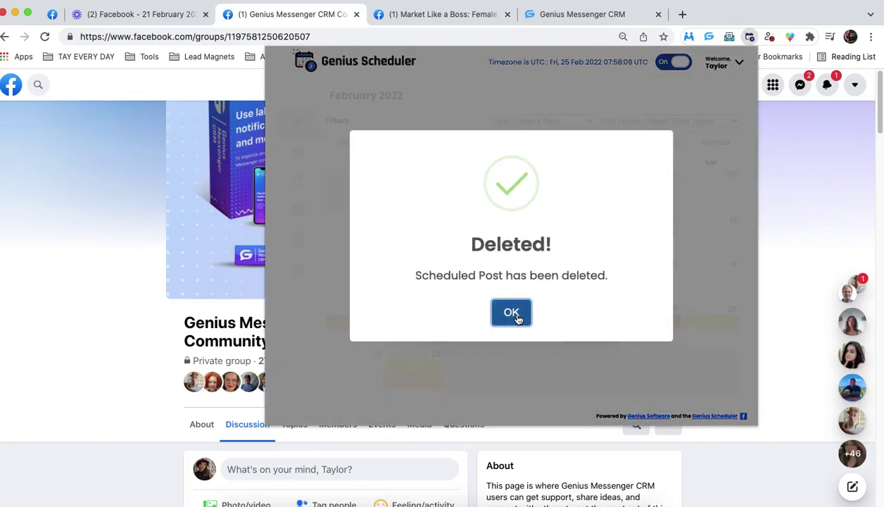
pyautogui.click(509, 312)
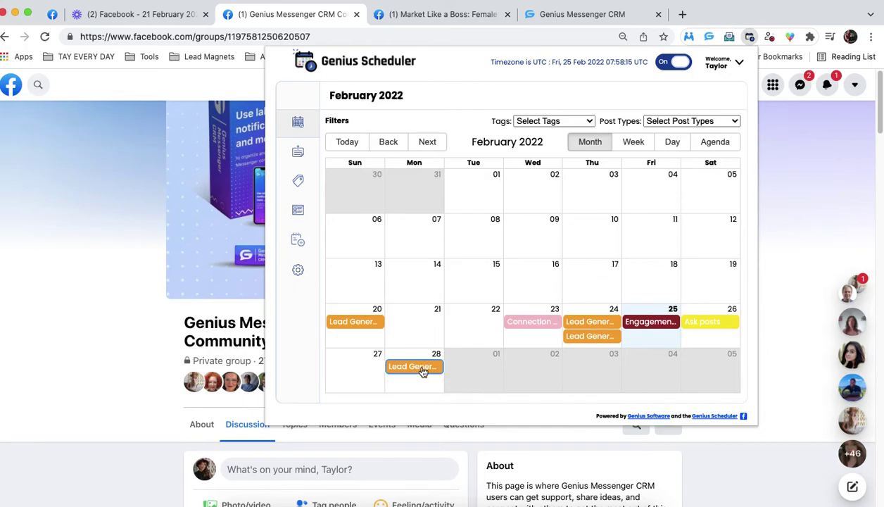
pyautogui.click(419, 367)
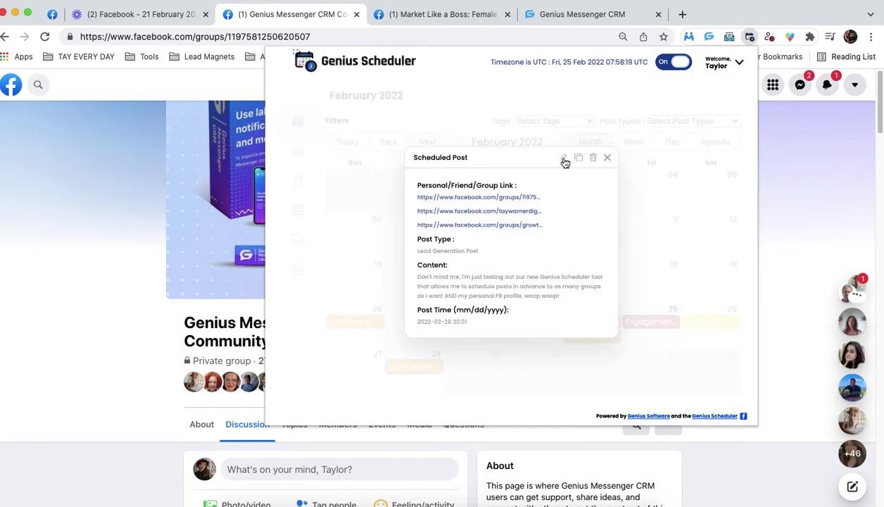
pyautogui.click(564, 159)
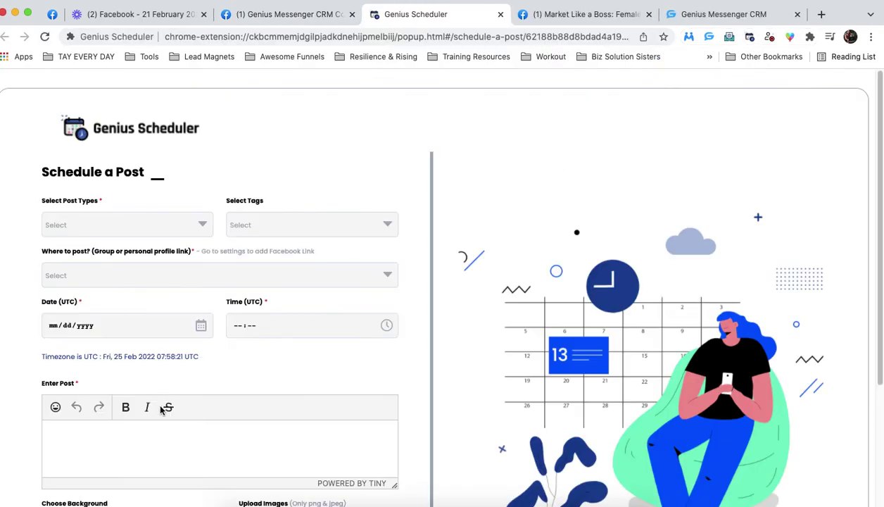
pyautogui.scroll(-3, 176, 401)
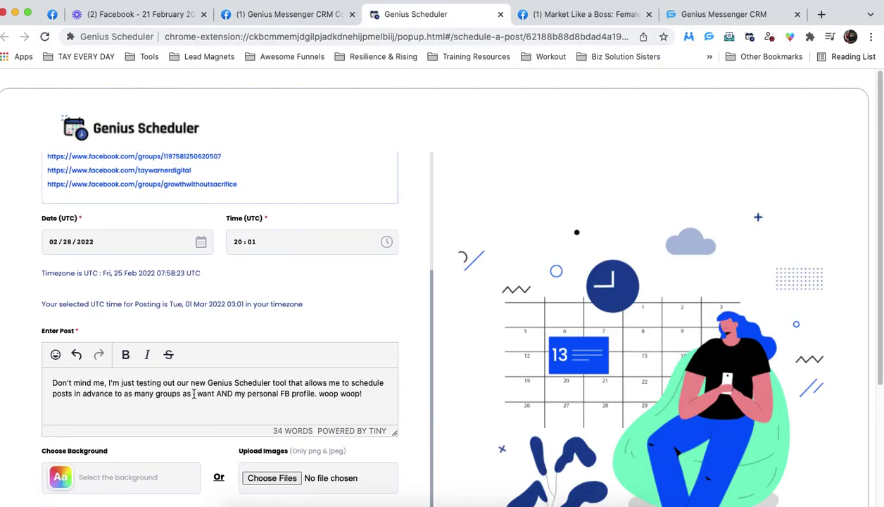
pyautogui.scroll(-3, 206, 371)
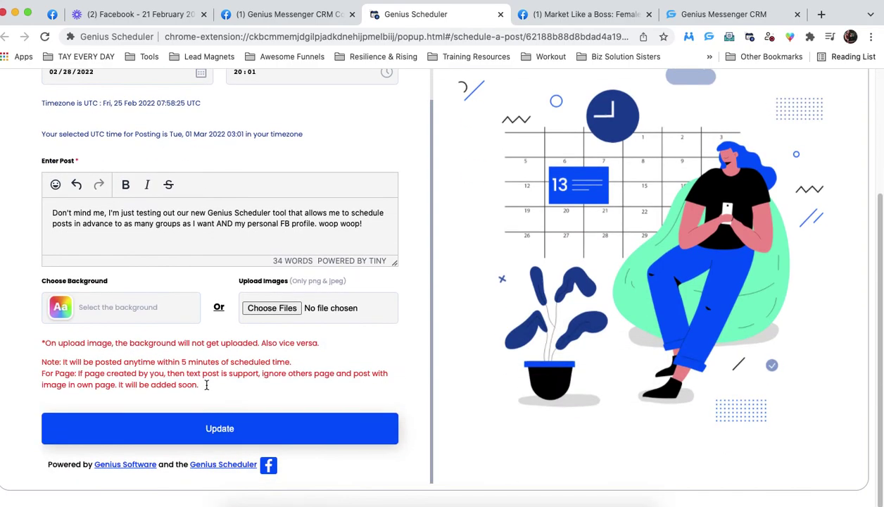
pyautogui.click(219, 427)
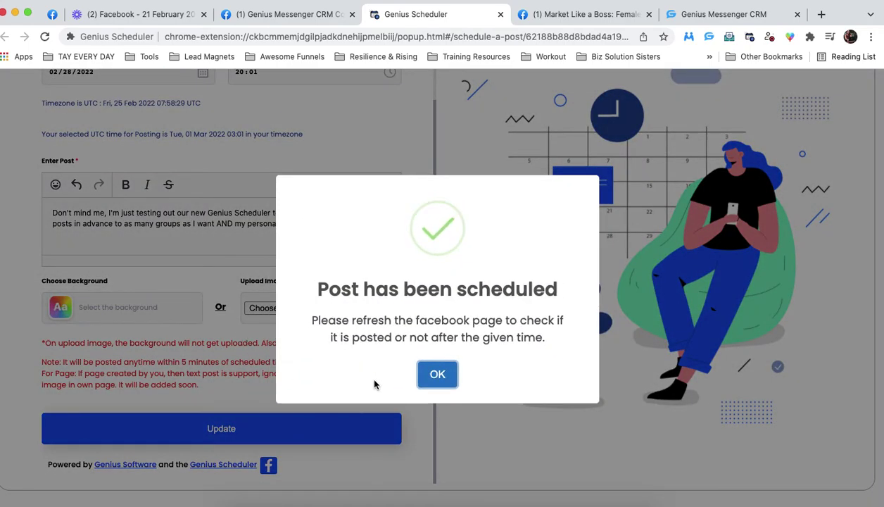
pyautogui.click(436, 373)
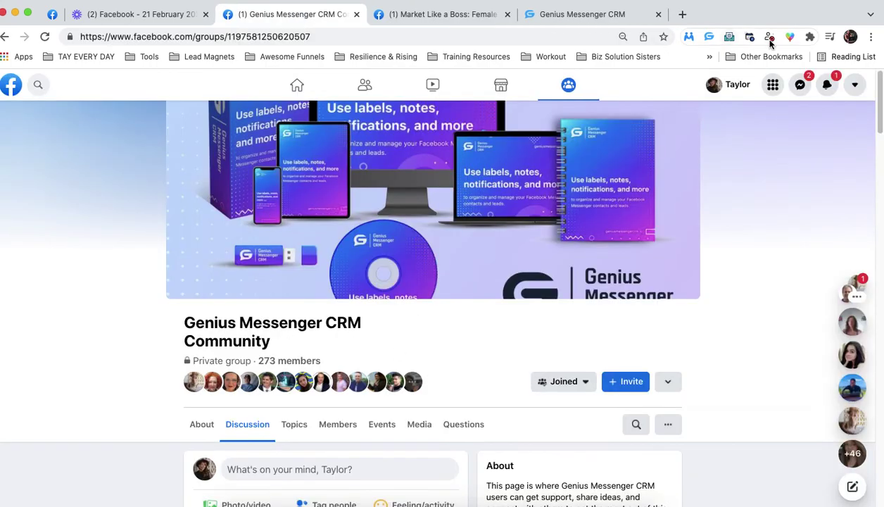
pyautogui.click(750, 37)
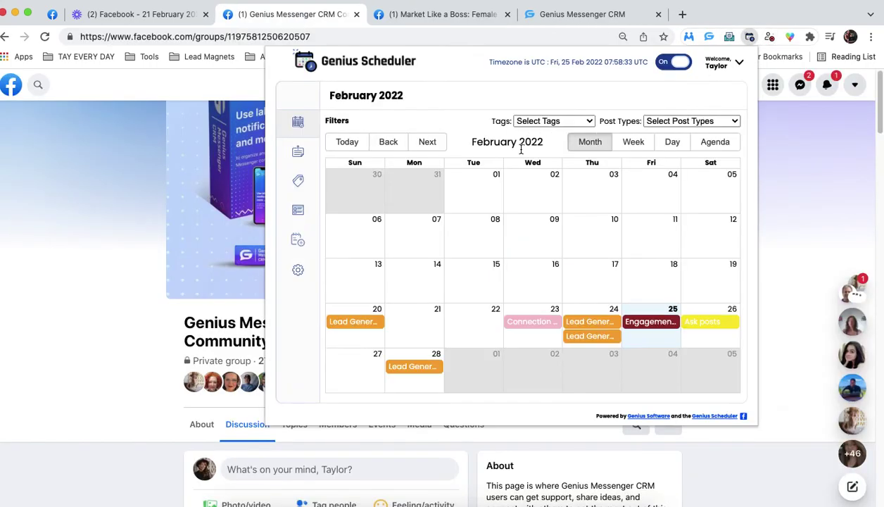